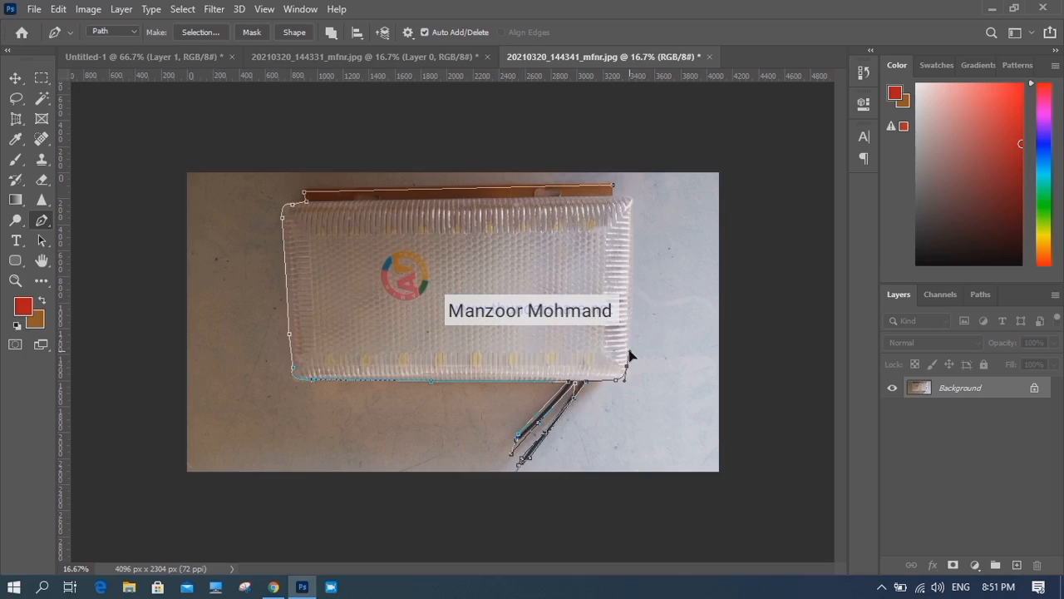
# Finish tracing the pen path up the LED light's right edge and around its upper-right corner, closing the outline.
pyautogui.click(630, 286)
pyautogui.click(632, 214)
pyautogui.moveTo(623, 202); pyautogui.dragTo(618, 196)
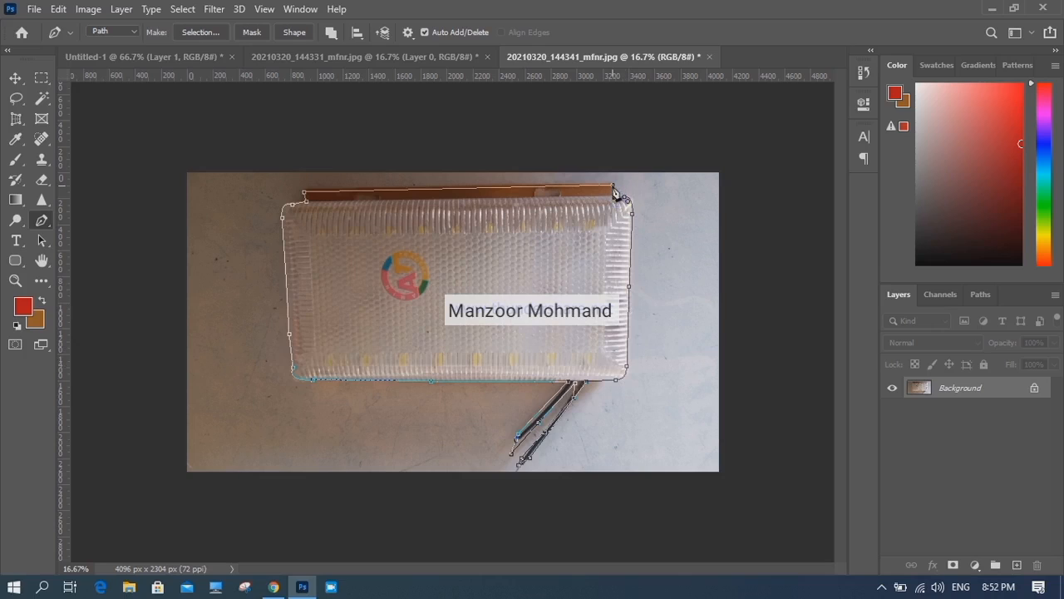
pyautogui.click(15, 77)
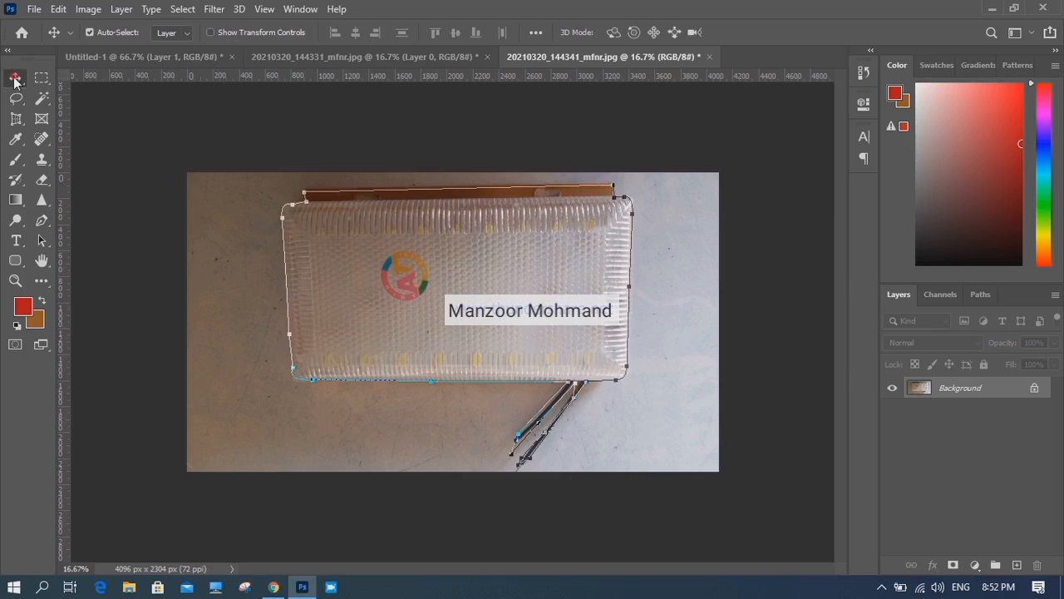
# Convert the work path around the LED light into a selection.
pyautogui.click(983, 295)
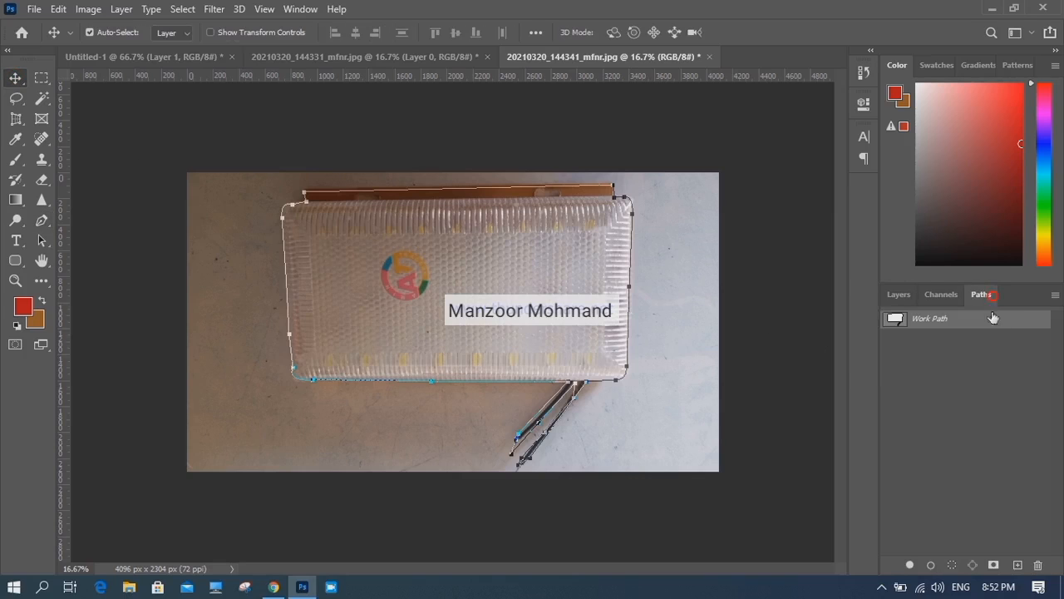
pyautogui.rightClick(968, 322)
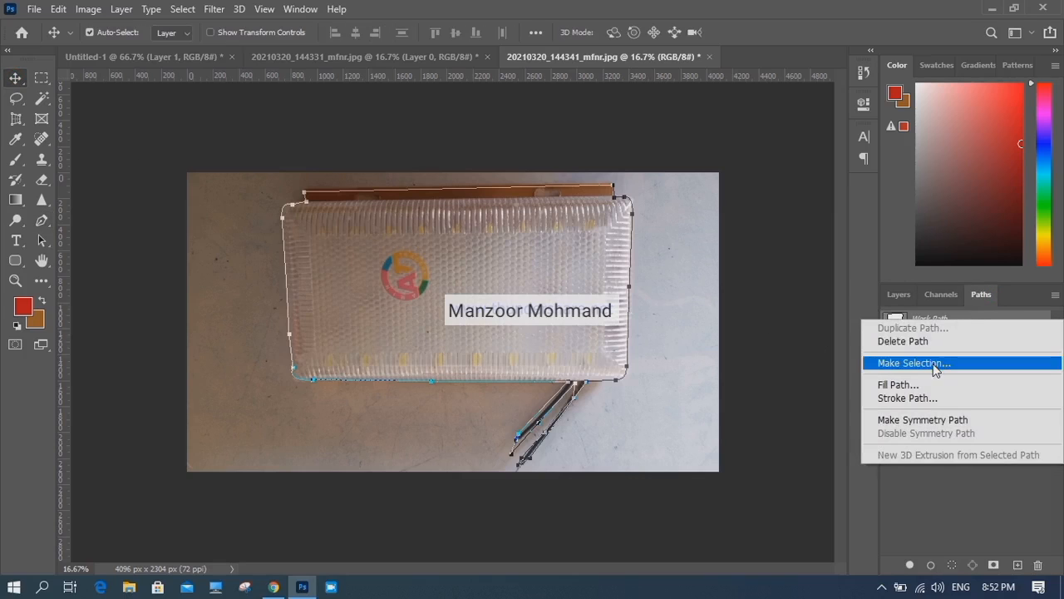
pyautogui.click(956, 361)
pyautogui.click(611, 142)
# Move the selected LED light cutout into the Untitled-1 document and place it slightly right of the green canvas's centre.
pyautogui.press('v')
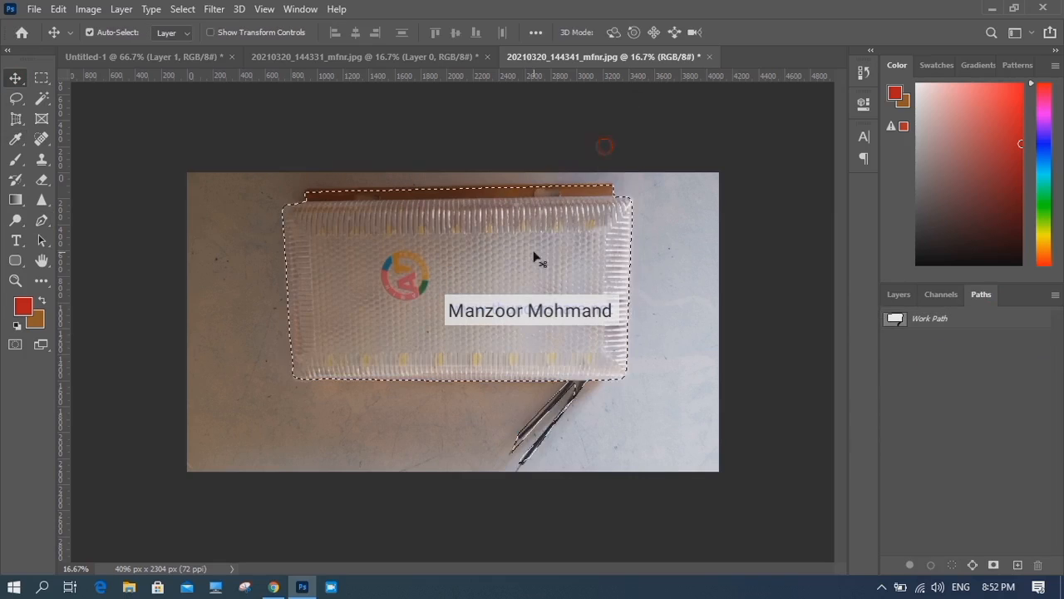
pyautogui.moveTo(490, 254); pyautogui.dragTo(142, 57)
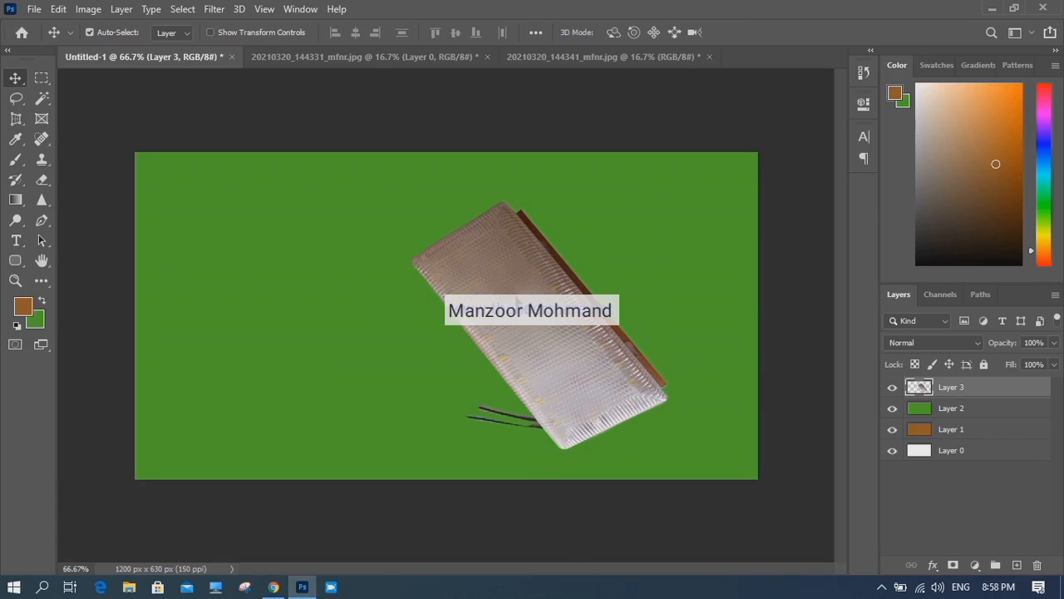
pyautogui.moveTo(523, 301); pyautogui.dragTo(493, 291)
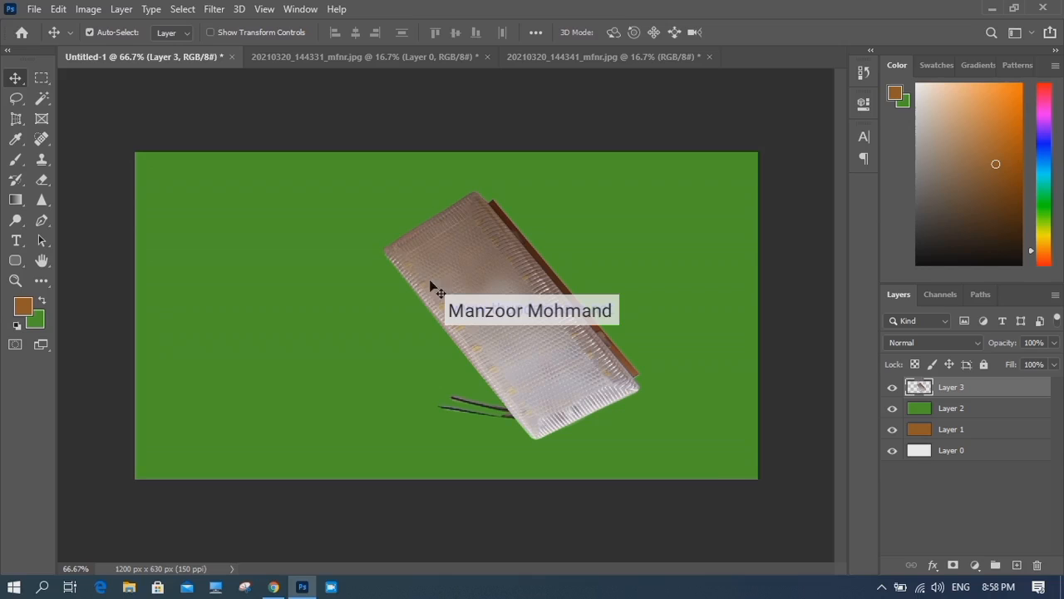
# Add a new layer above the LED light and set the foreground color to black (000000).
pyautogui.click(1017, 567)
pyautogui.click(895, 93)
pyautogui.moveTo(871, 274); pyautogui.dragTo(863, 330)
pyautogui.click(653, 130)
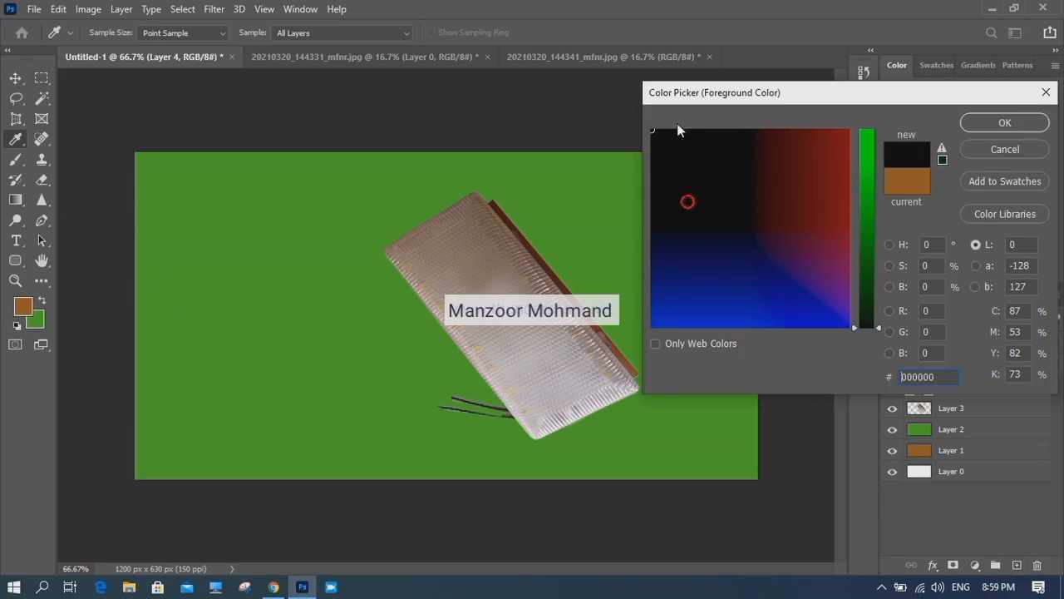
pyautogui.click(1002, 123)
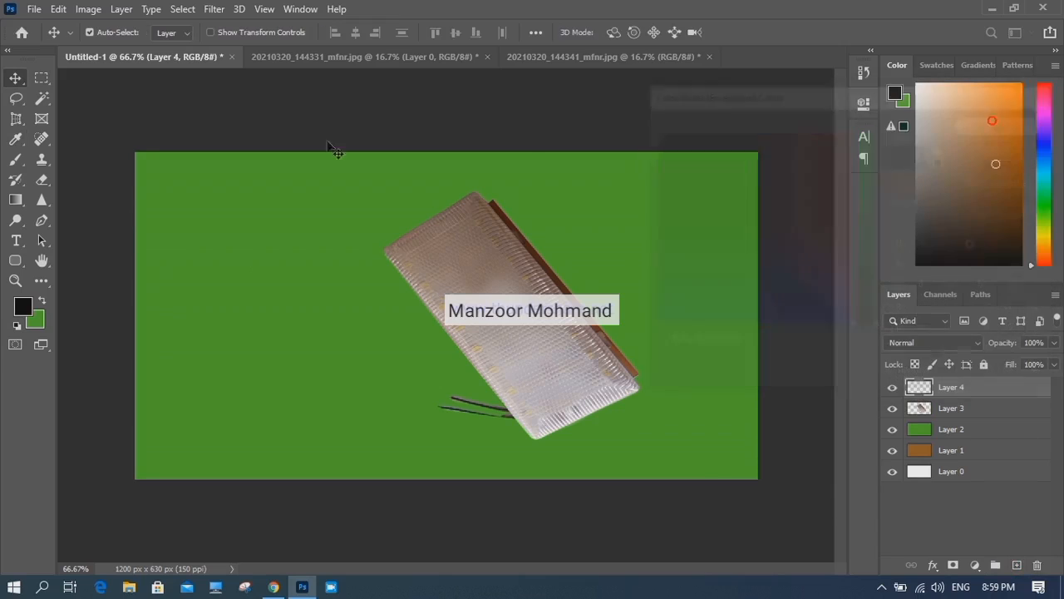
# Paint one soft black spot to the lower left of the LED light and skew its corners into a flat, tapered shadow.
pyautogui.click(16, 163)
pyautogui.click(331, 381)
pyautogui.hotkey('ctrl', 't')
pyautogui.rightClick(324, 342)
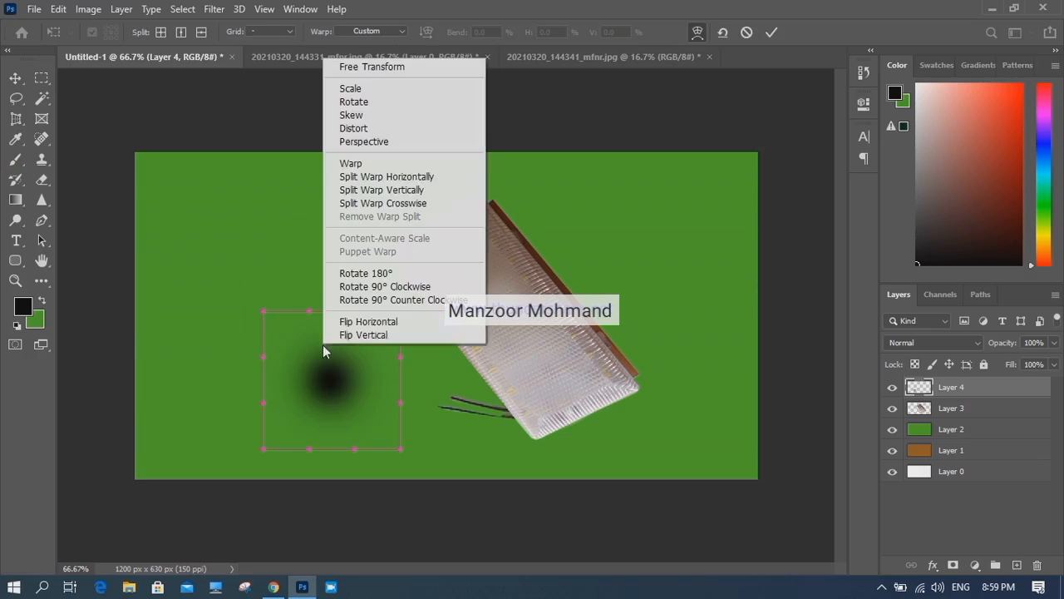
pyautogui.click(350, 115)
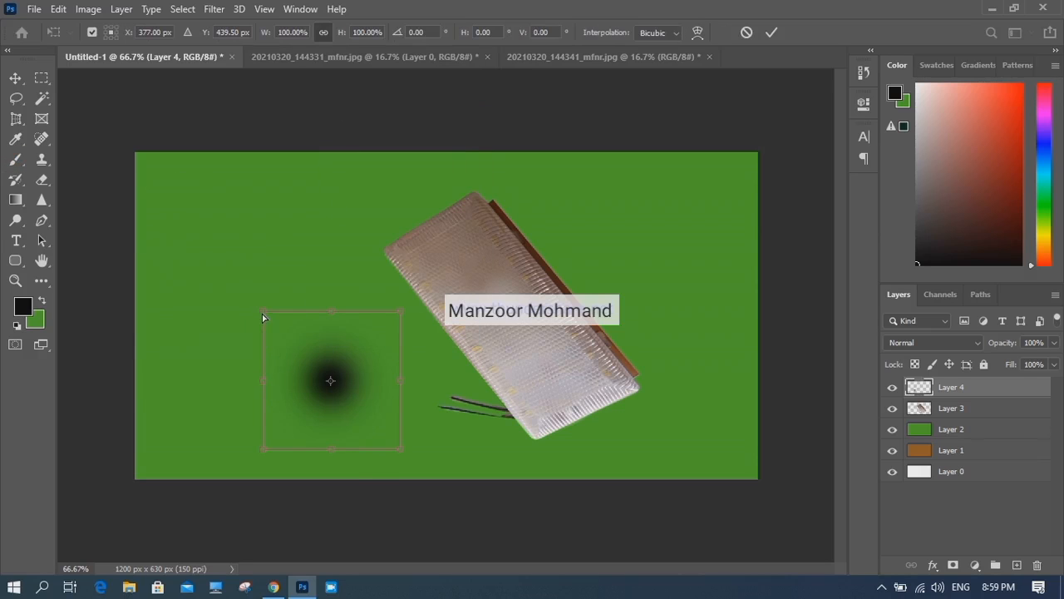
pyautogui.moveTo(263, 326); pyautogui.dragTo(228, 380)
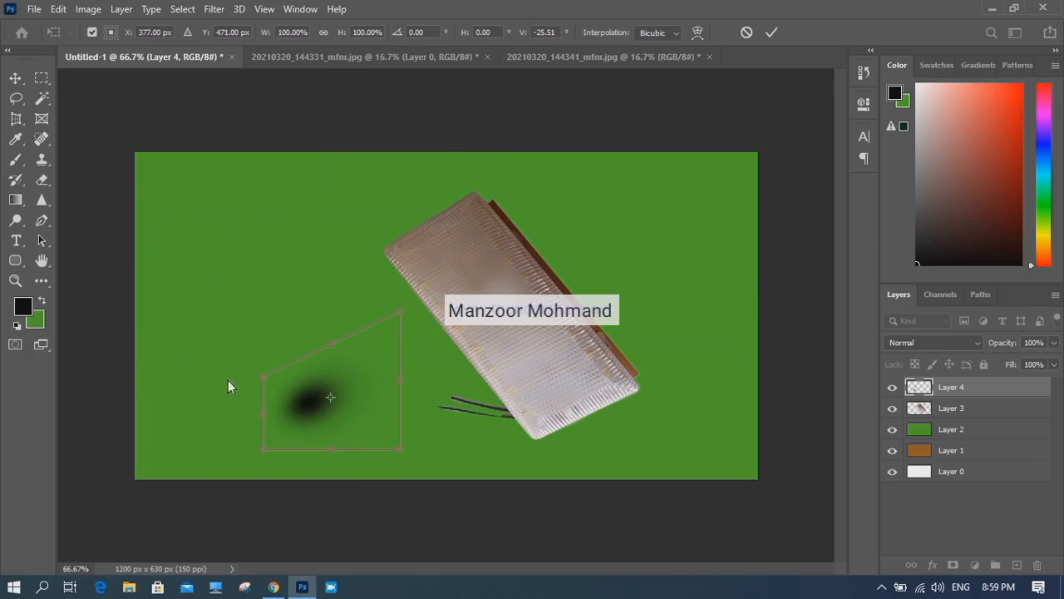
pyautogui.moveTo(264, 455); pyautogui.dragTo(263, 415)
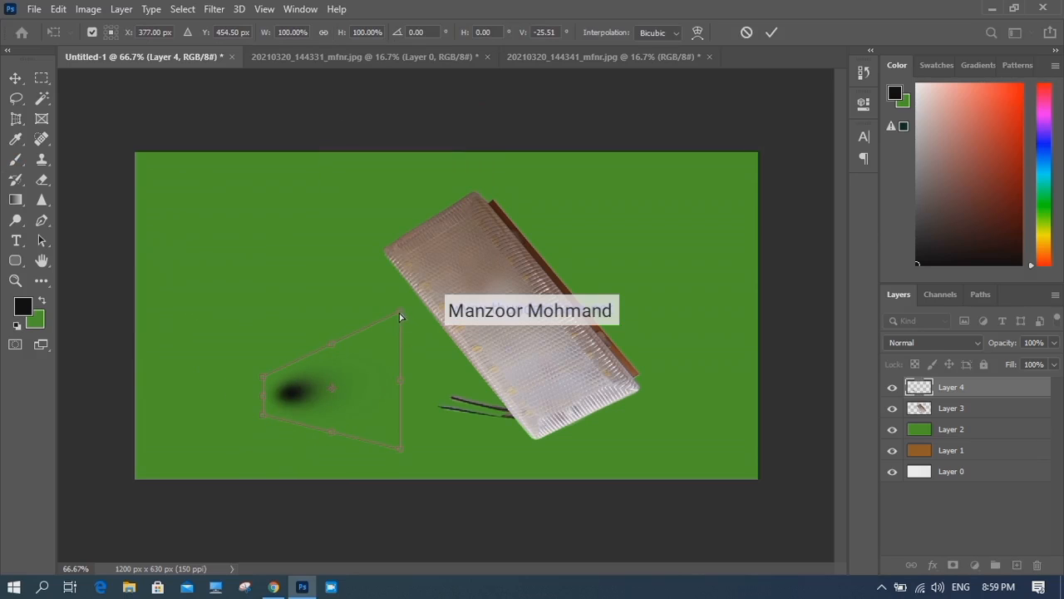
pyautogui.moveTo(400, 313); pyautogui.dragTo(402, 374)
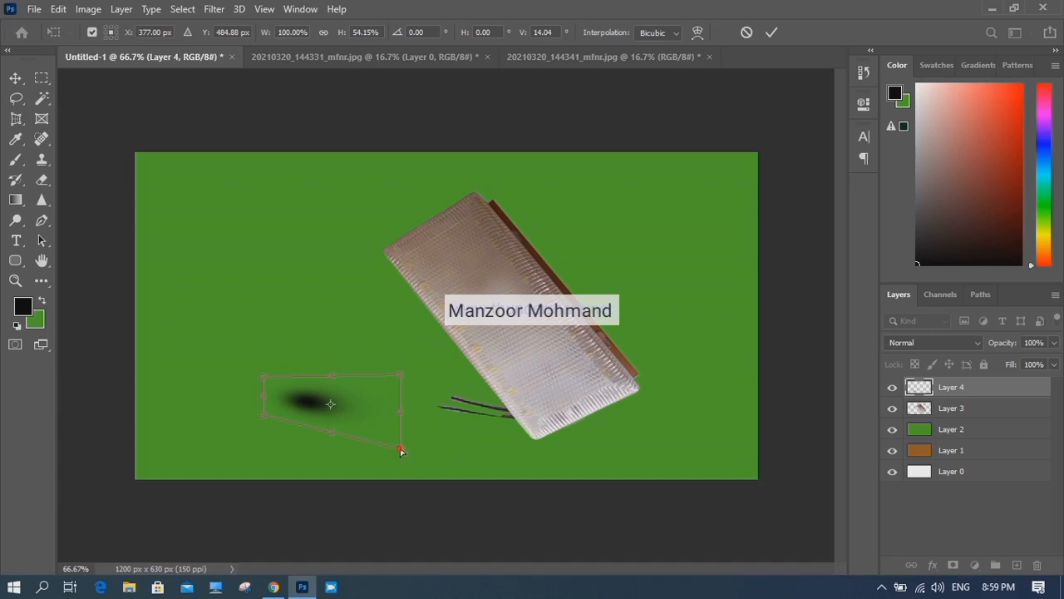
pyautogui.moveTo(401, 450); pyautogui.dragTo(402, 397)
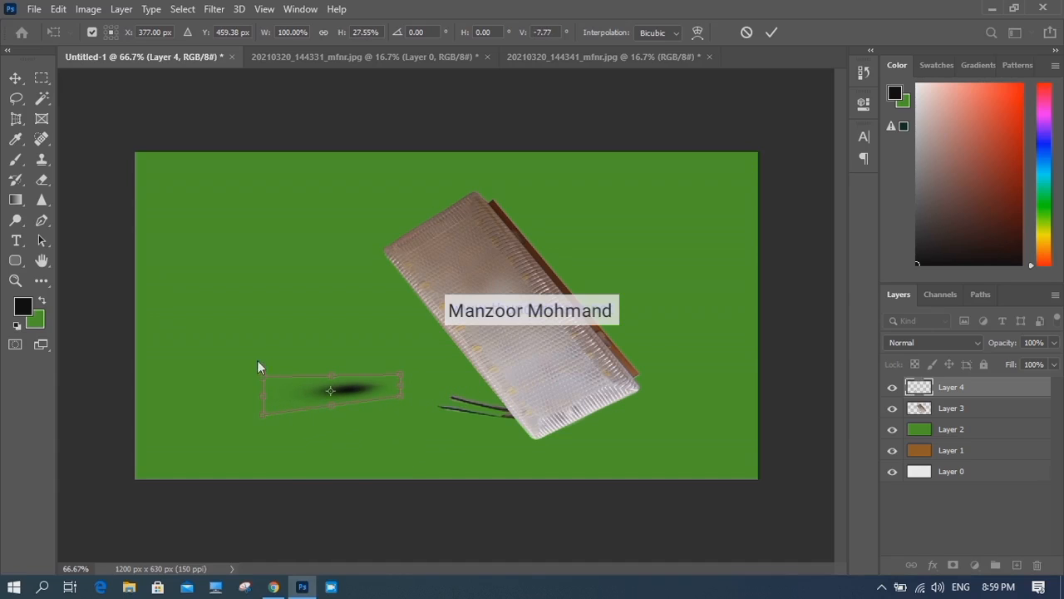
pyautogui.moveTo(263, 377); pyautogui.dragTo(262, 361)
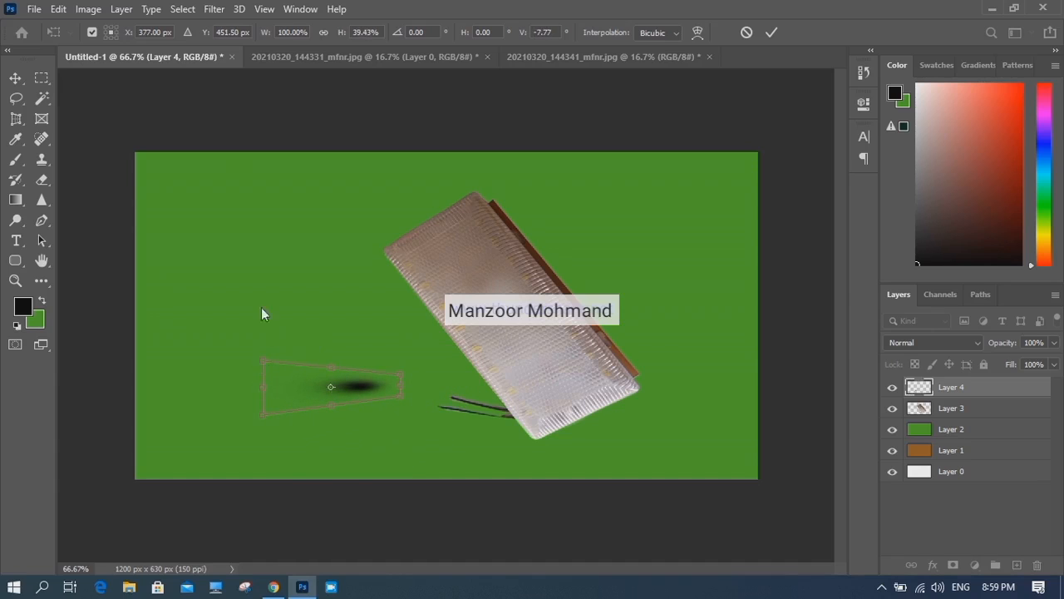
# Place the flattened shadow just below the LED light's lowest corner and set its layer opacity to 52%.
pyautogui.click(15, 79)
pyautogui.moveTo(364, 395); pyautogui.dragTo(548, 460)
pyautogui.click(1053, 343)
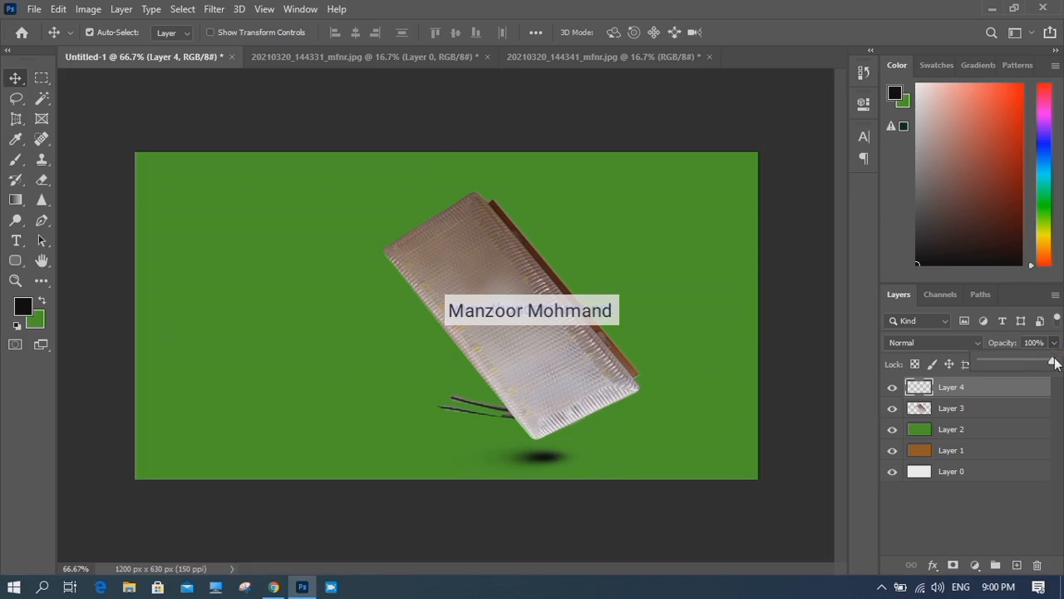
pyautogui.moveTo(1031, 362); pyautogui.dragTo(1018, 361)
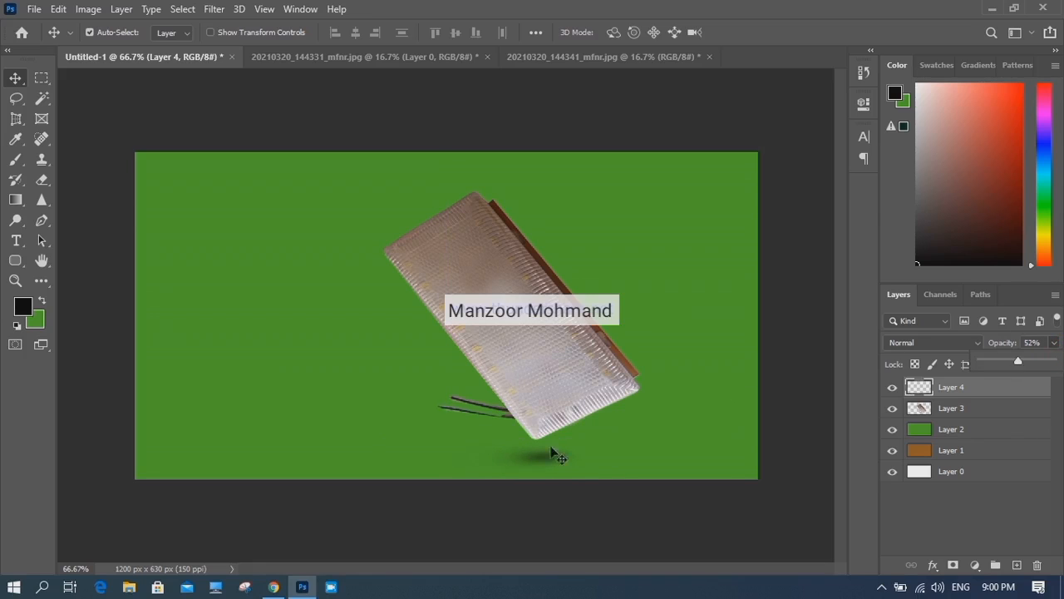
pyautogui.moveTo(544, 457); pyautogui.dragTo(546, 453)
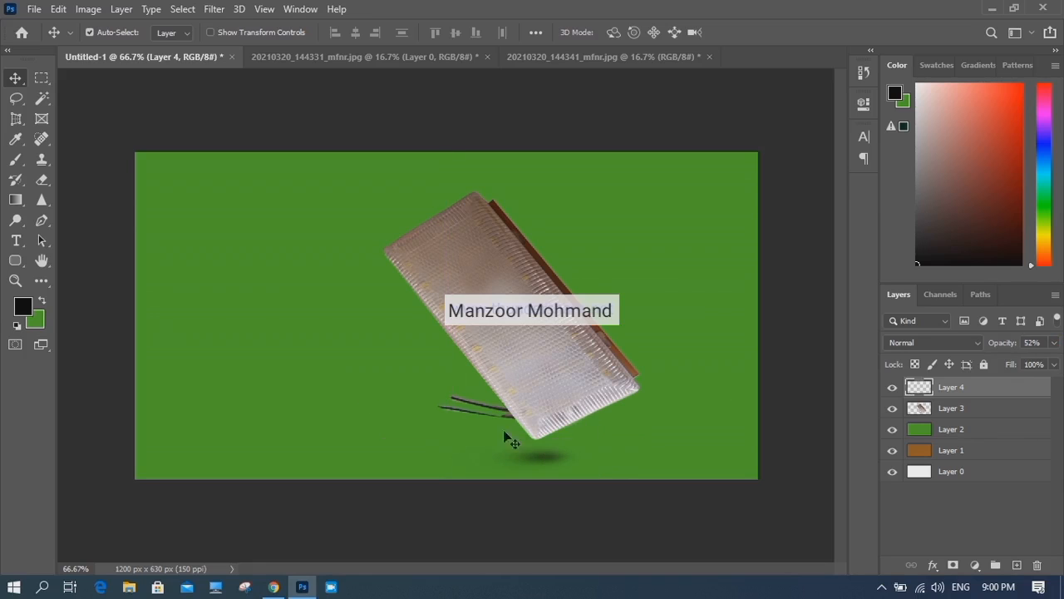
# Draw a brown rounded rectangle with a 10 px radius over the canvas's upper-left corner and warp its lower-right corner inward.
pyautogui.click(16, 262)
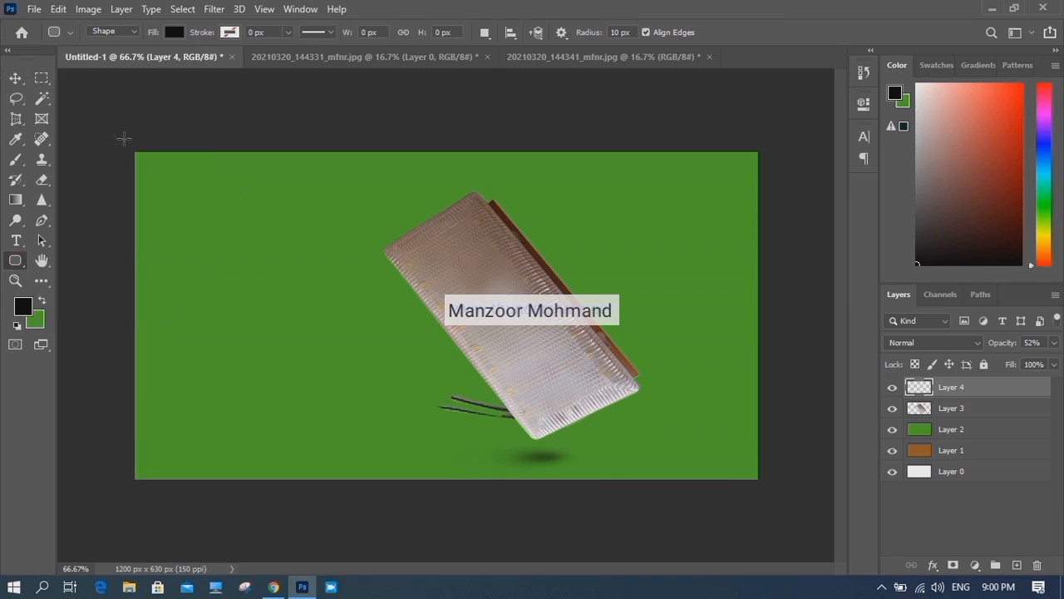
pyautogui.moveTo(112, 124); pyautogui.dragTo(278, 274)
pyautogui.hotkey('ctrl', 't')
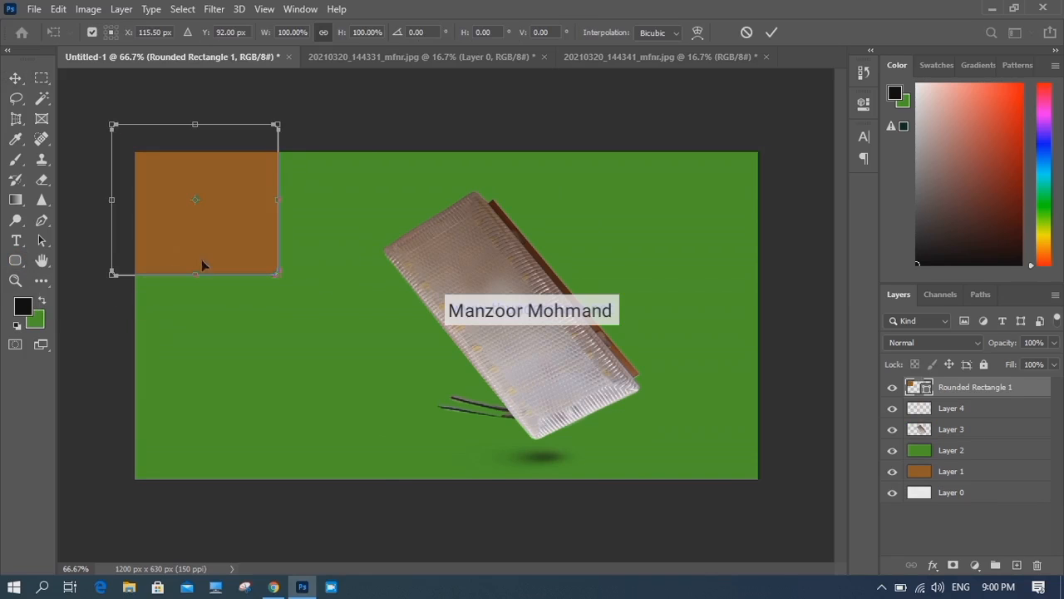
pyautogui.rightClick(223, 218)
pyautogui.click(258, 325)
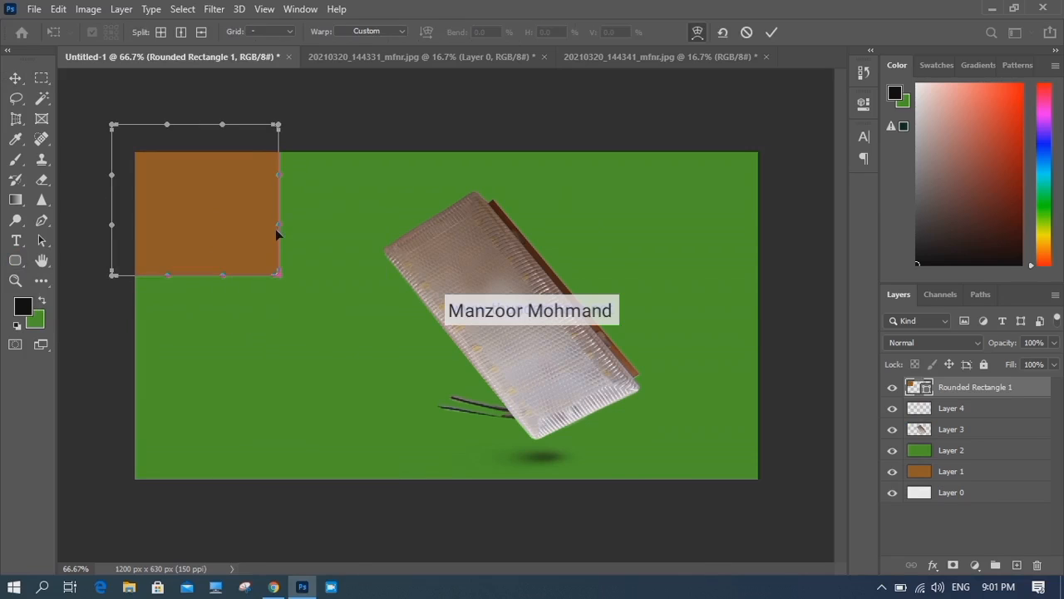
pyautogui.moveTo(277, 235); pyautogui.dragTo(314, 207)
pyautogui.moveTo(223, 281); pyautogui.dragTo(168, 324)
pyautogui.moveTo(278, 279); pyautogui.dragTo(252, 254)
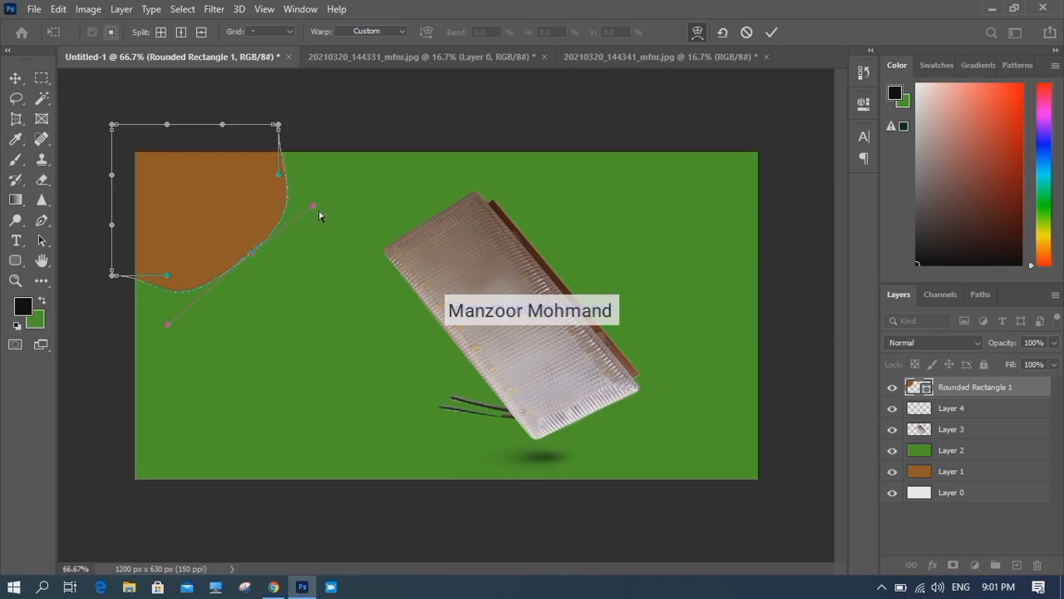
# Refine the warp so the brown shape's right and lower edges form one smooth bulging curve, and apply it.
pyautogui.moveTo(320, 212); pyautogui.dragTo(395, 189)
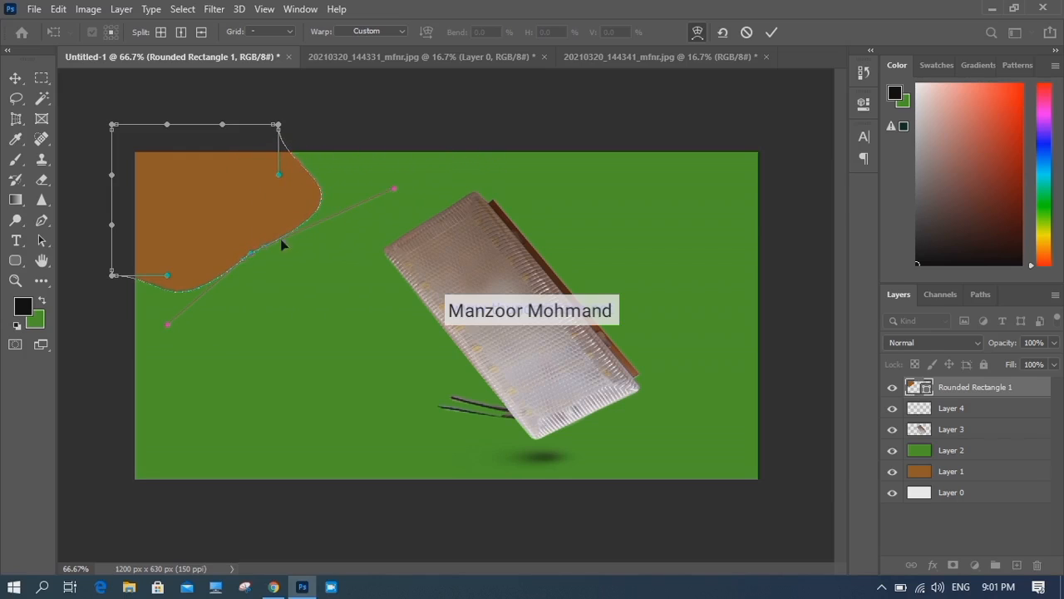
pyautogui.moveTo(254, 259); pyautogui.dragTo(279, 276)
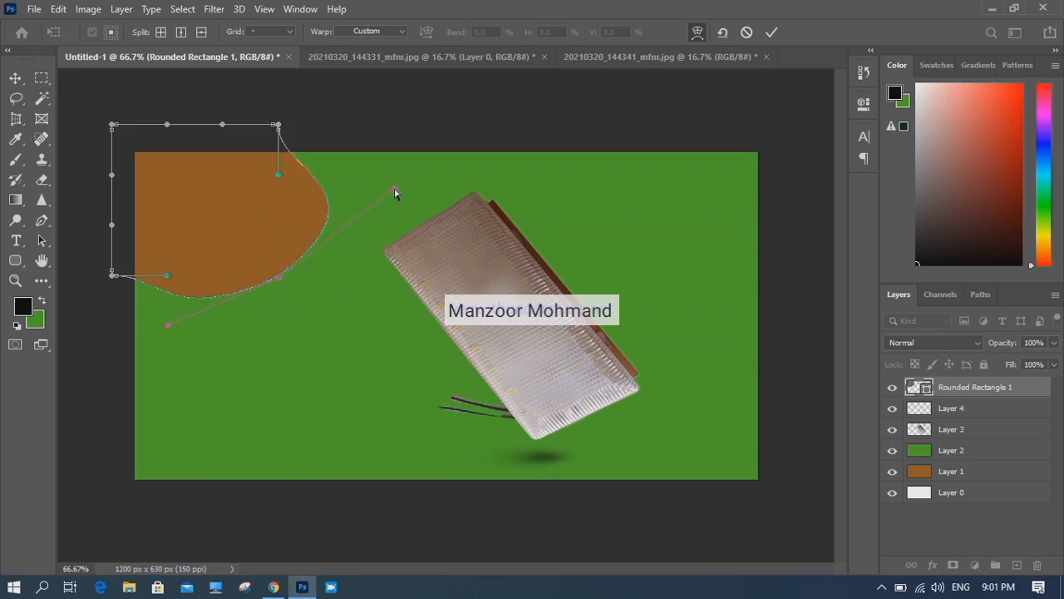
pyautogui.moveTo(395, 191); pyautogui.dragTo(380, 179)
pyautogui.moveTo(280, 177); pyautogui.dragTo(336, 129)
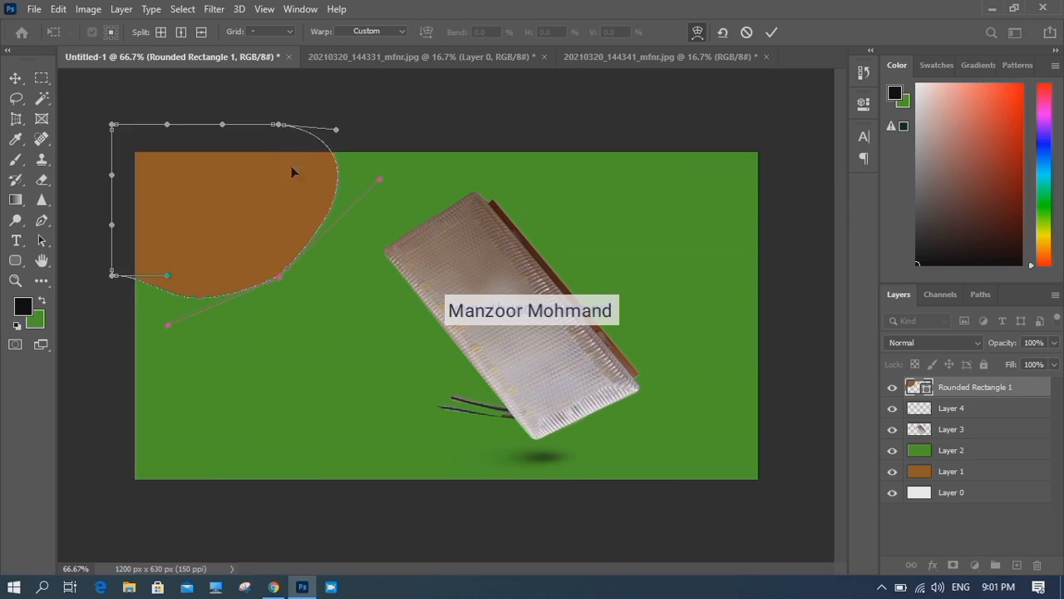
pyautogui.moveTo(159, 277); pyautogui.dragTo(146, 263)
pyautogui.click(771, 31)
# Duplicate the curved brown shape, set the background color to pale lilac f2e4ff, and fill the copy with it.
pyautogui.moveTo(271, 246)
pyautogui.mouseDown()
pyautogui.moveTo(261, 236)
pyautogui.moveTo(287, 256)
pyautogui.moveTo(256, 239)
pyautogui.moveTo(271, 246)
pyautogui.mouseUp()
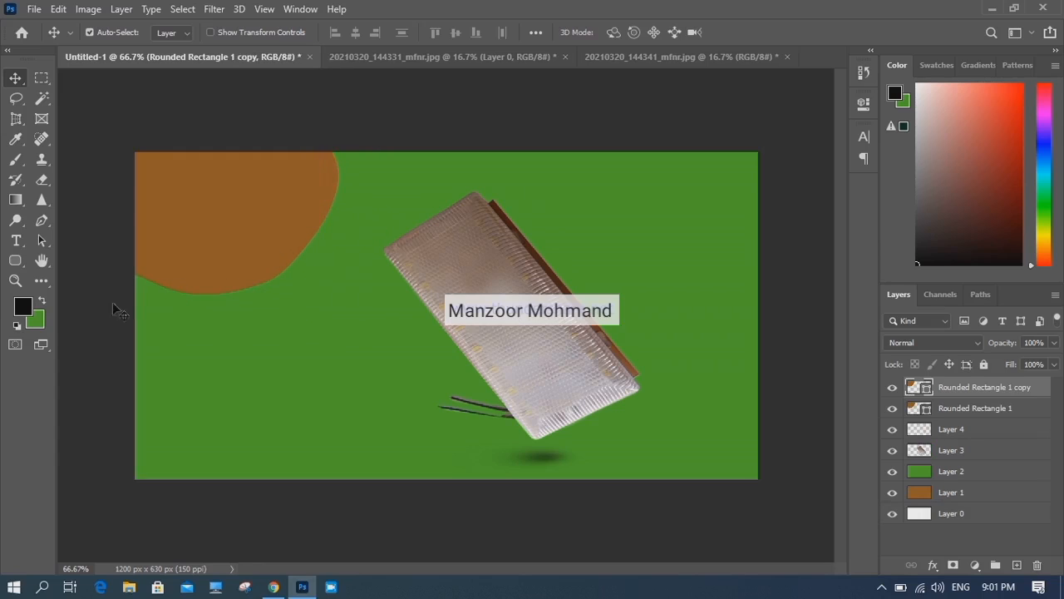
pyautogui.click(36, 324)
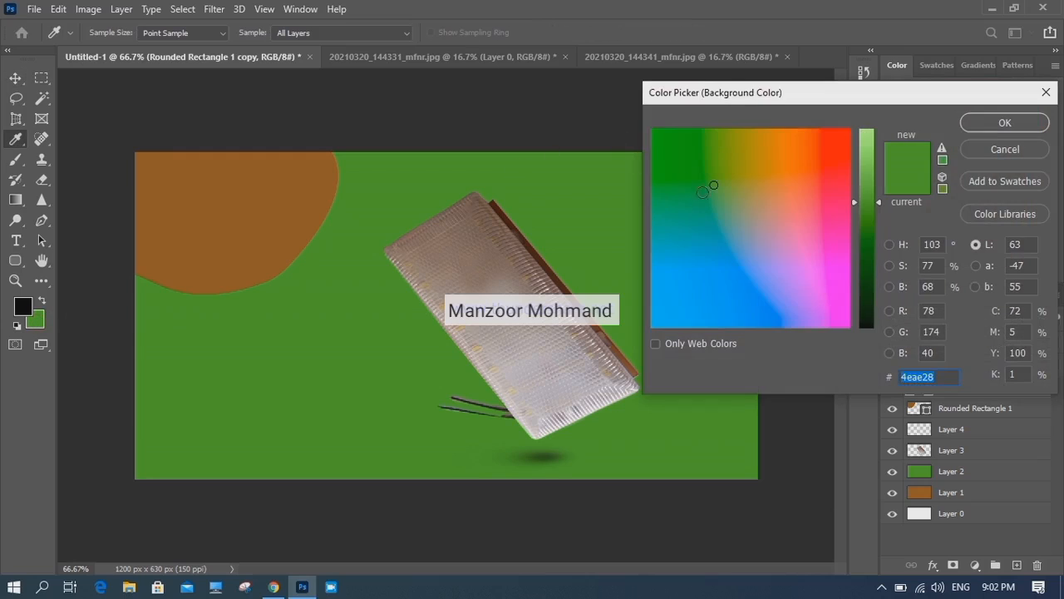
pyautogui.click(758, 239)
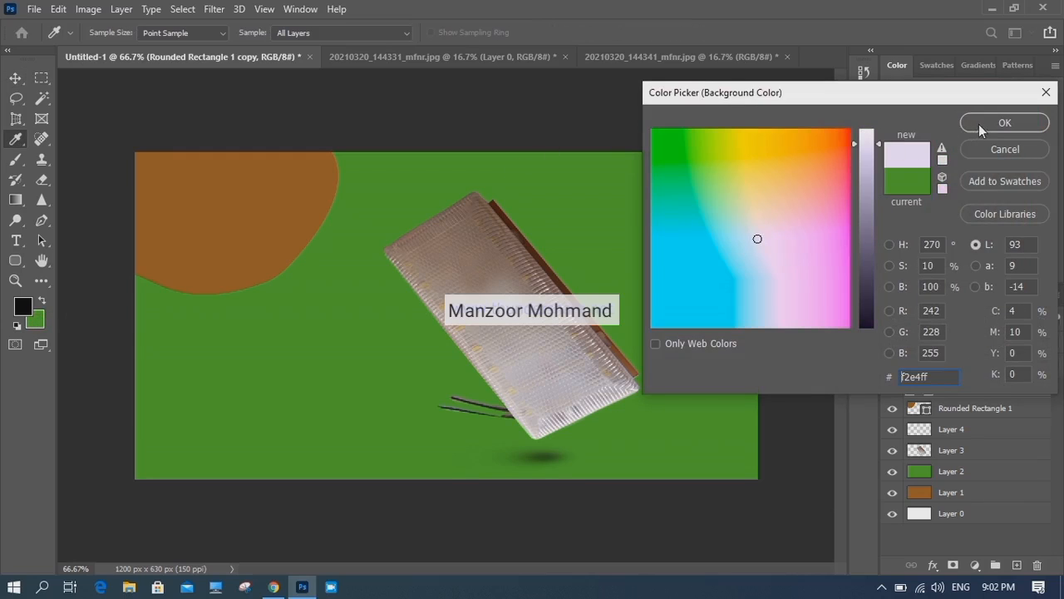
pyautogui.click(981, 122)
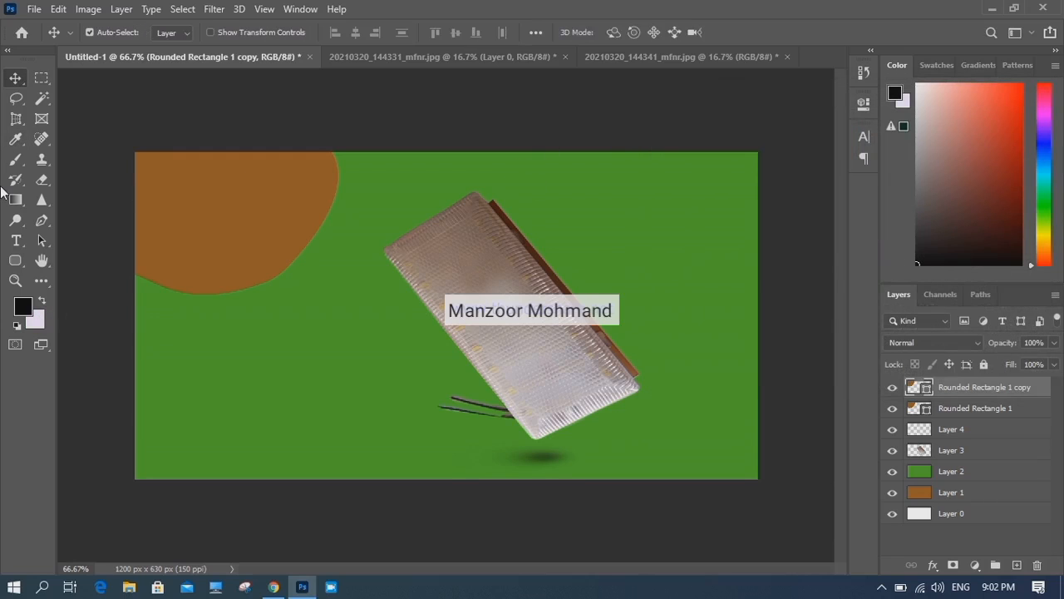
pyautogui.hotkey('ctrl', 'BackSpace')
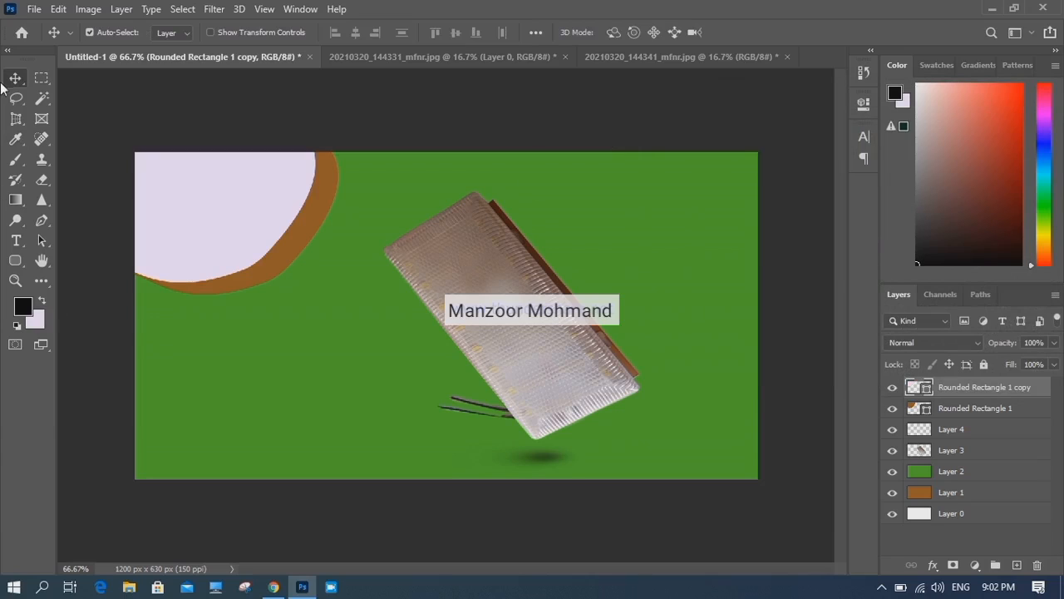
# Nudge the lilac copy right and down over the brown shape, leaving a thin brown rim along the curved edge.
pyautogui.moveTo(200, 188); pyautogui.dragTo(217, 196)
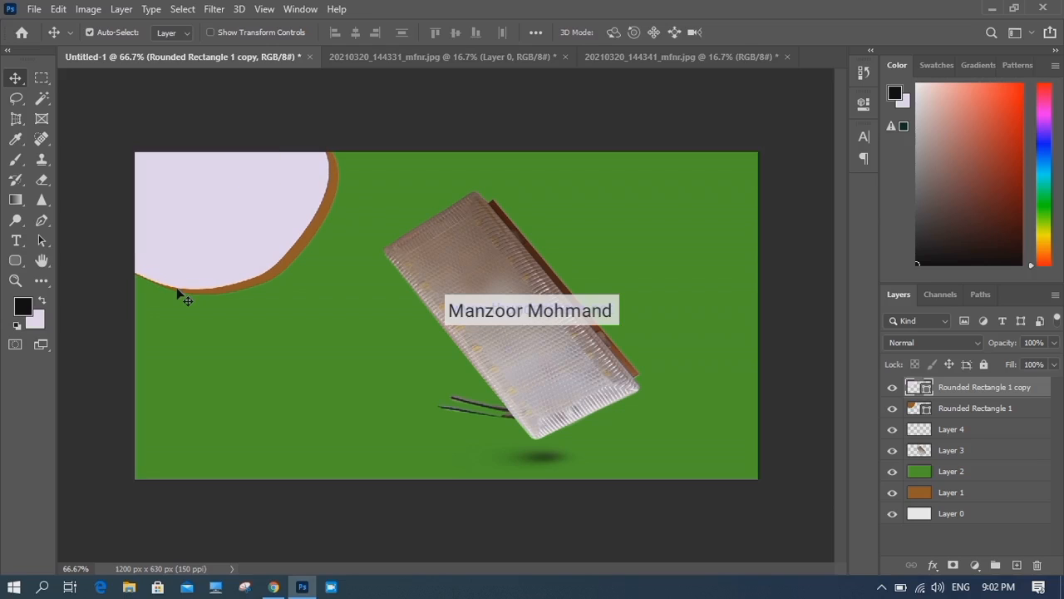
pyautogui.press('Down')
pyautogui.press('Down')
pyautogui.press('Down')
pyautogui.press('Down')
pyautogui.press('Down')
pyautogui.press('Right')
pyautogui.press('Right')
pyautogui.press('Right')
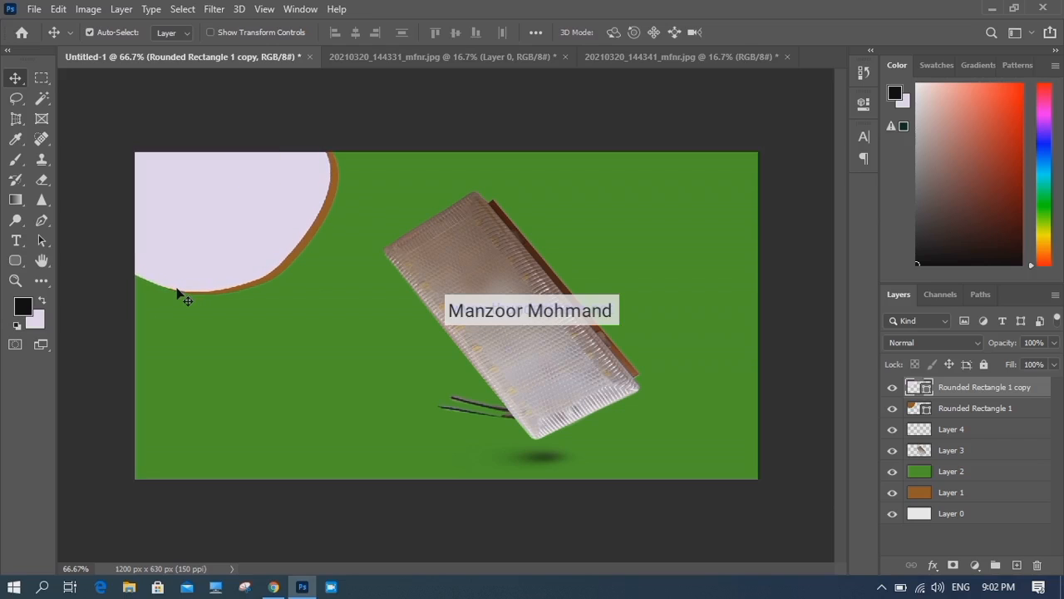
pyautogui.press('Right')
pyautogui.press('Right')
pyautogui.press('Right')
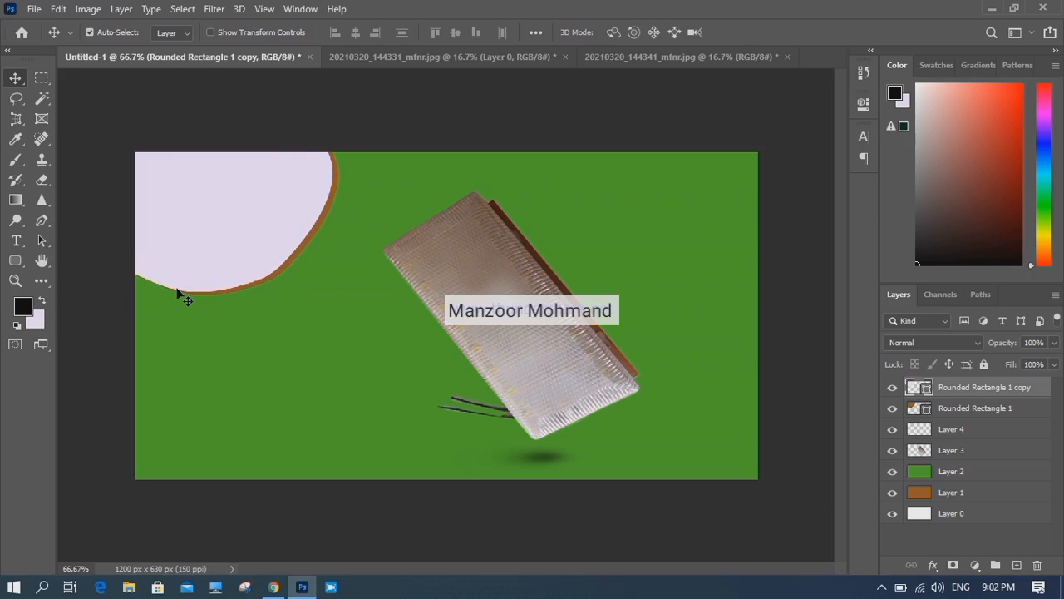
pyautogui.press('Up')
pyautogui.press('Up')
pyautogui.press('Up')
# Add an inner shadow to the lilac corner shape with color ffd3ff, distance 30 px, choke 43% and size 81 px.
pyautogui.doubleClick(1019, 388)
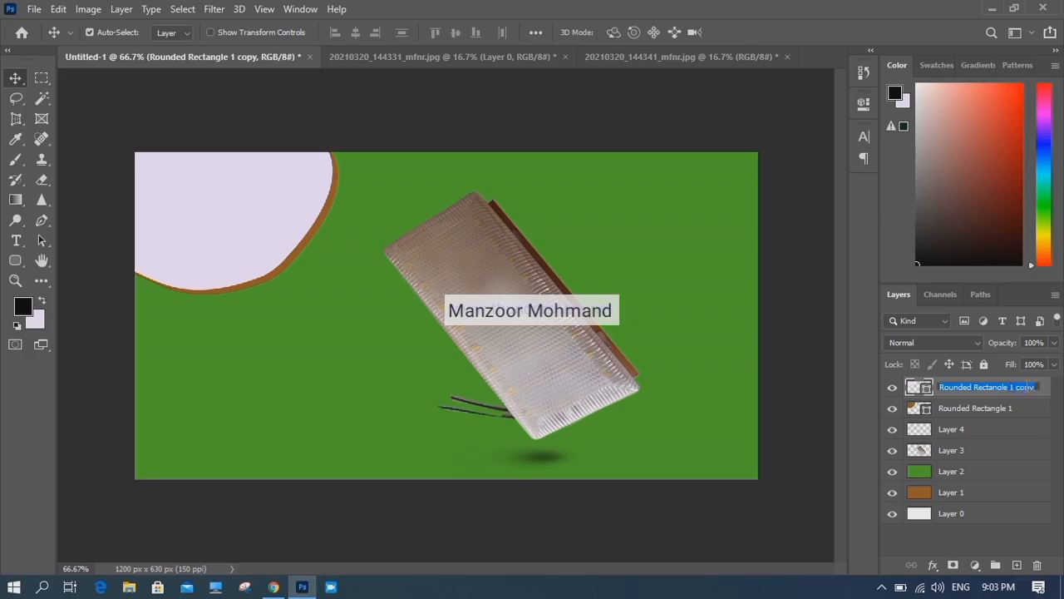
pyautogui.click(1046, 390)
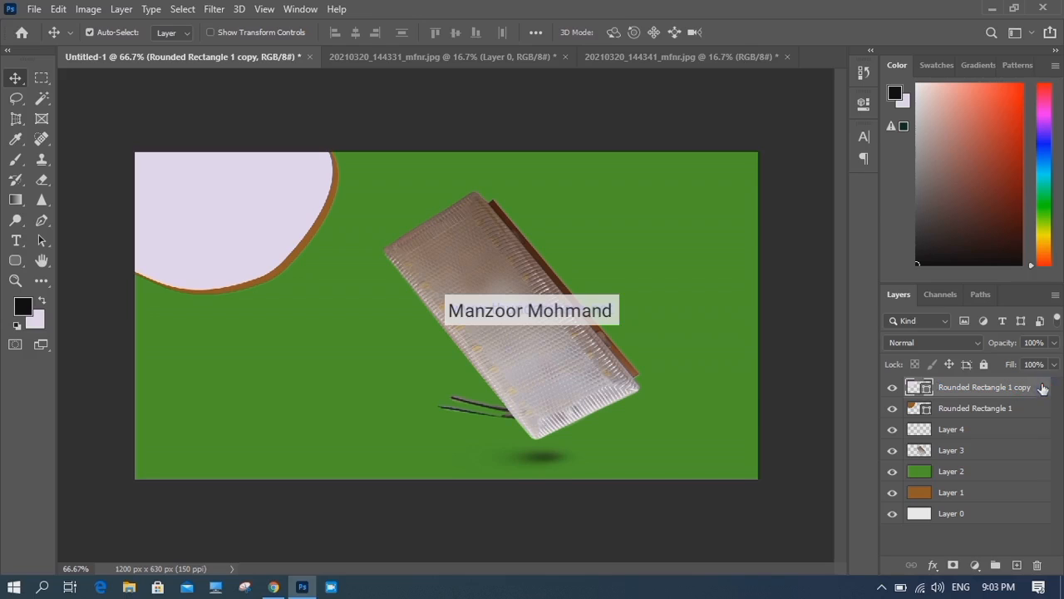
pyautogui.doubleClick(1046, 388)
pyautogui.click(252, 184)
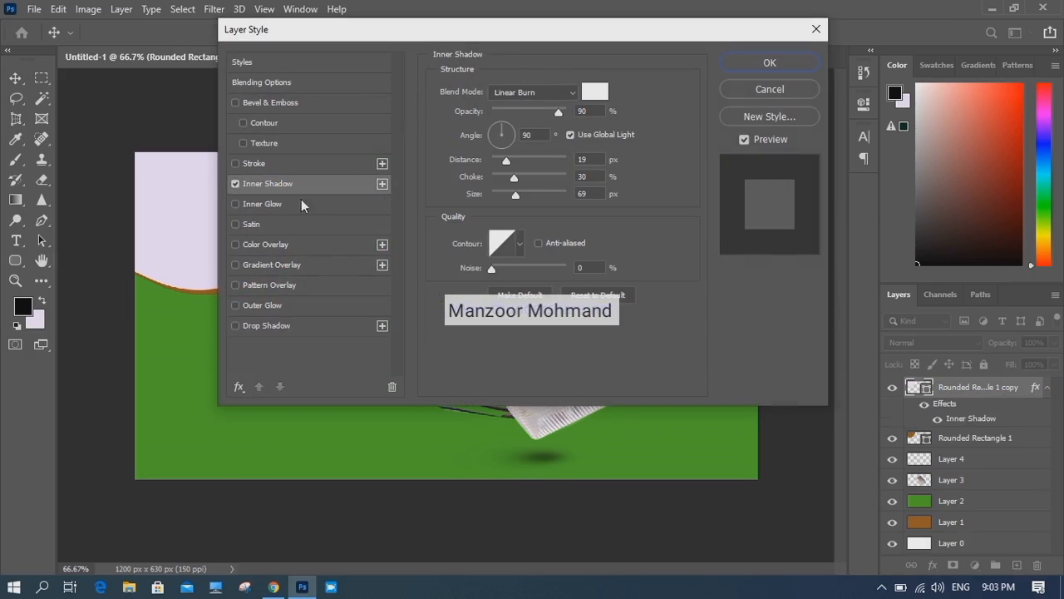
pyautogui.click(590, 96)
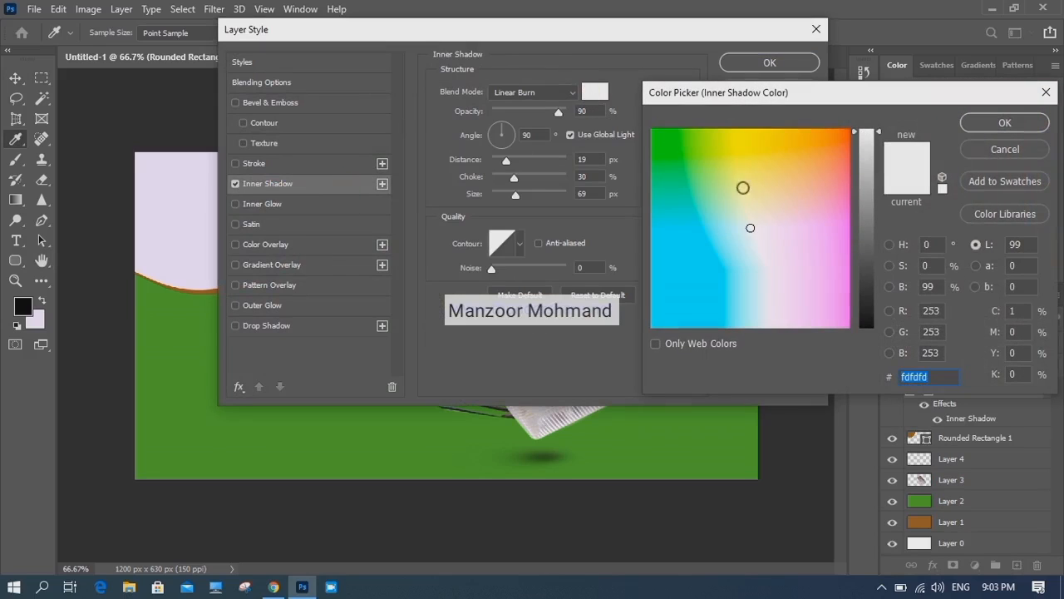
pyautogui.moveTo(774, 228)
pyautogui.mouseDown()
pyautogui.moveTo(780, 245)
pyautogui.moveTo(792, 233)
pyautogui.mouseUp()
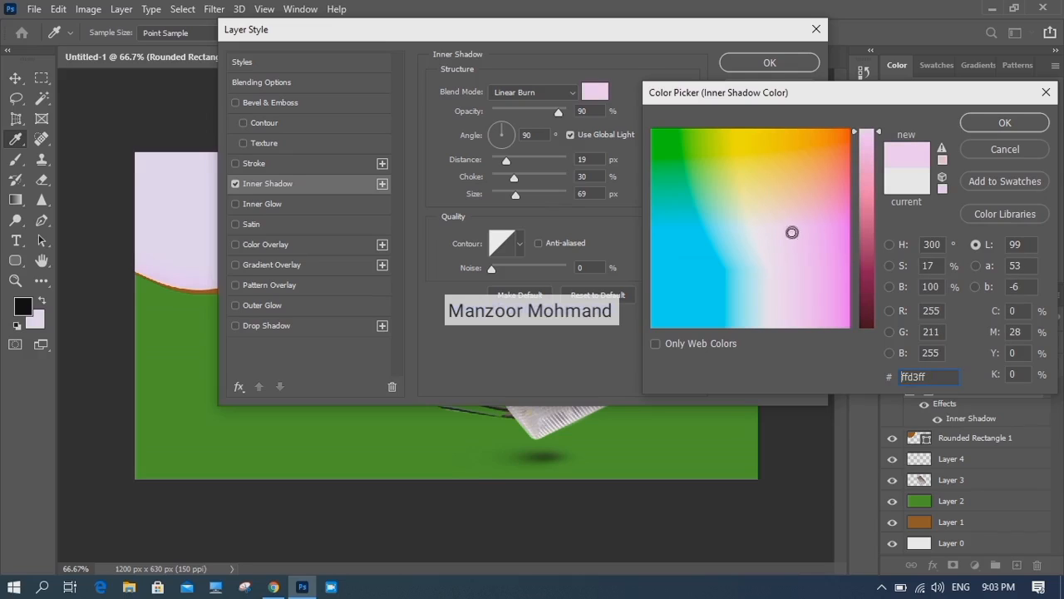
pyautogui.click(1005, 123)
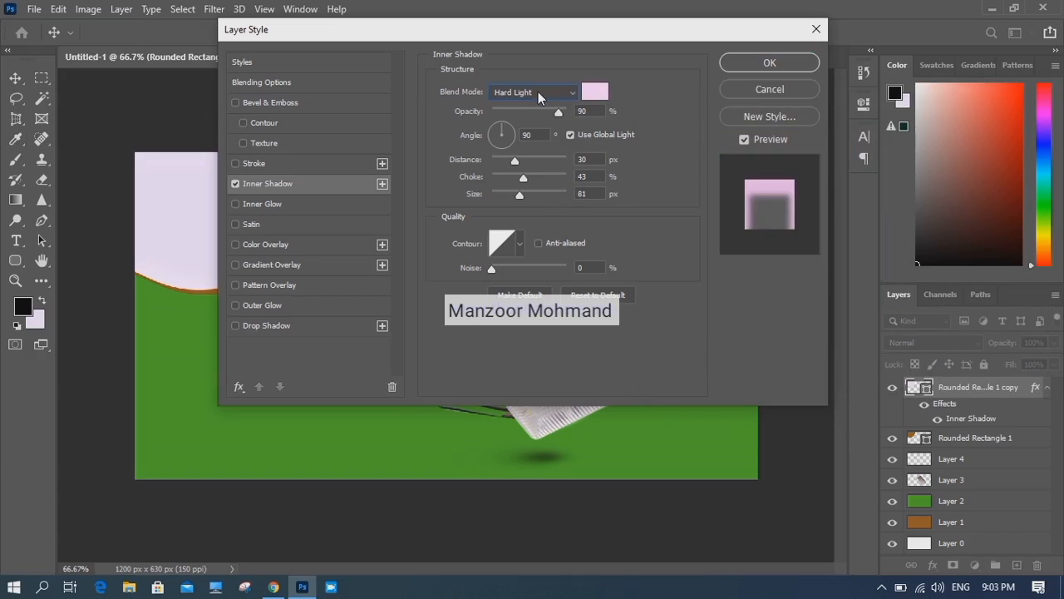
# Try the Linear Light blend mode on the lilac shape's inner shadow and apply the layer style.
pyautogui.press('Up')
pyautogui.press('Down')
pyautogui.press('Down')
pyautogui.press('Down')
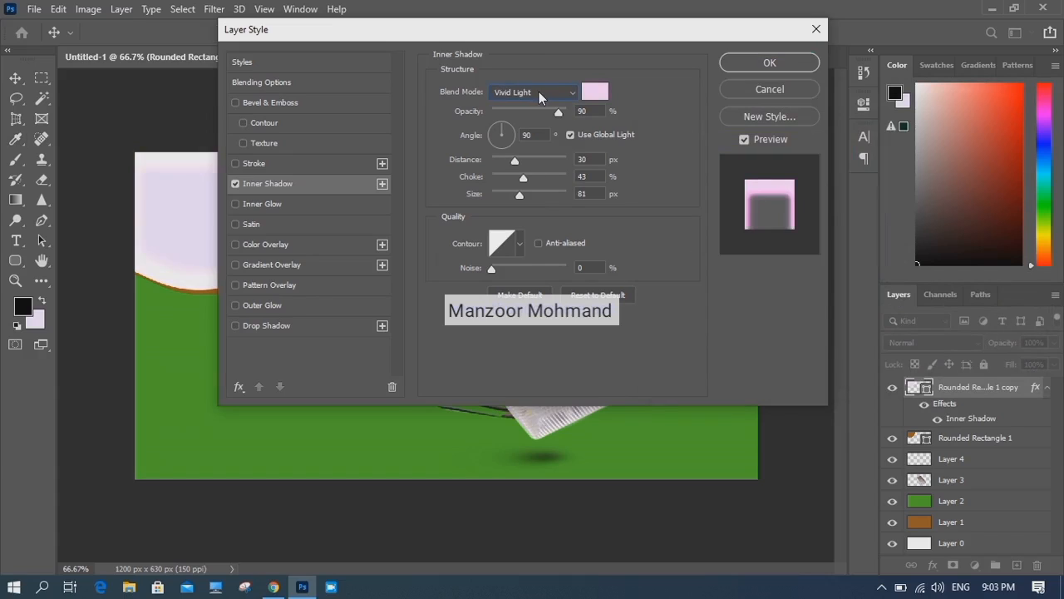
pyautogui.click(758, 63)
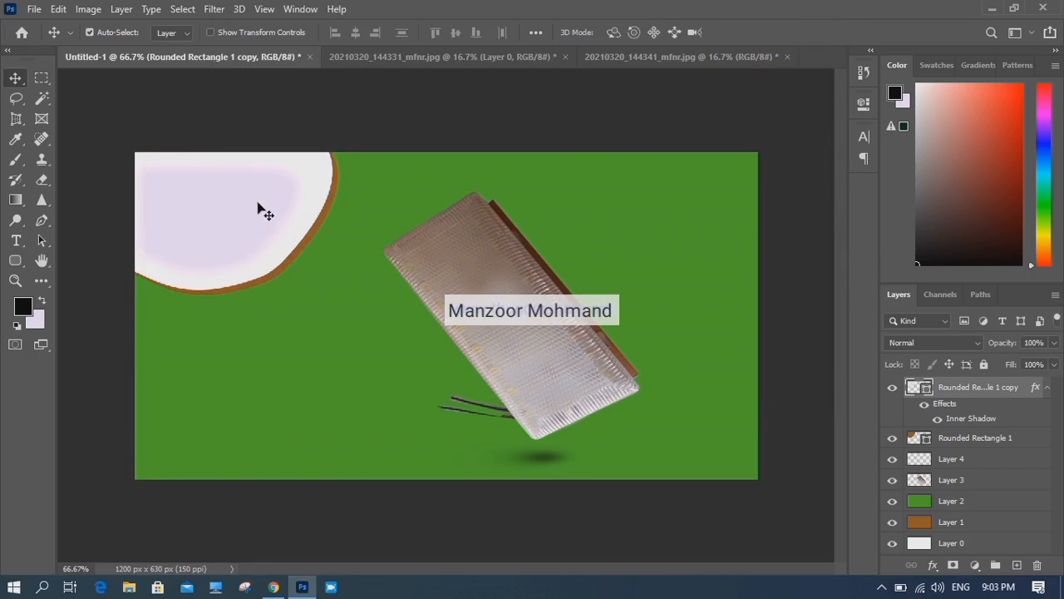
# Set the lilac shape's inner shadow to Normal blend mode with a light pink color, and apply the layer style.
pyautogui.doubleClick(1033, 387)
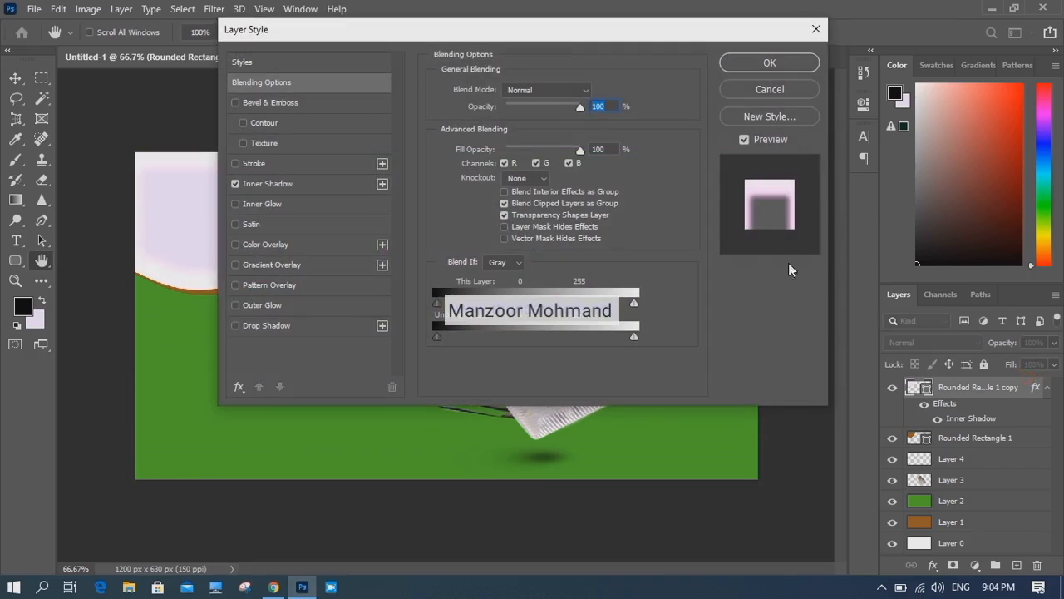
pyautogui.click(322, 187)
pyautogui.click(563, 95)
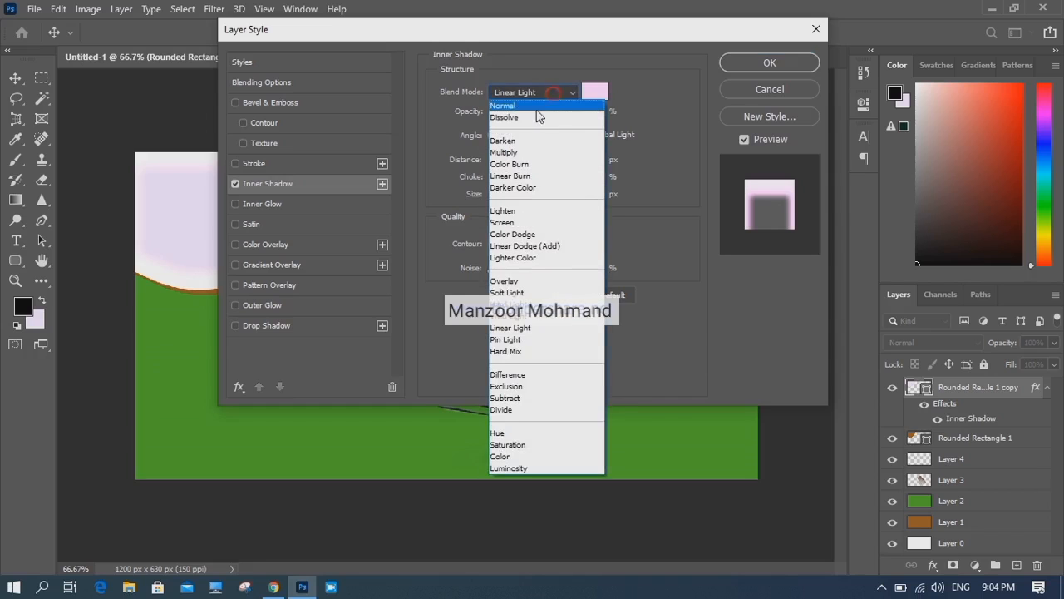
pyautogui.click(514, 106)
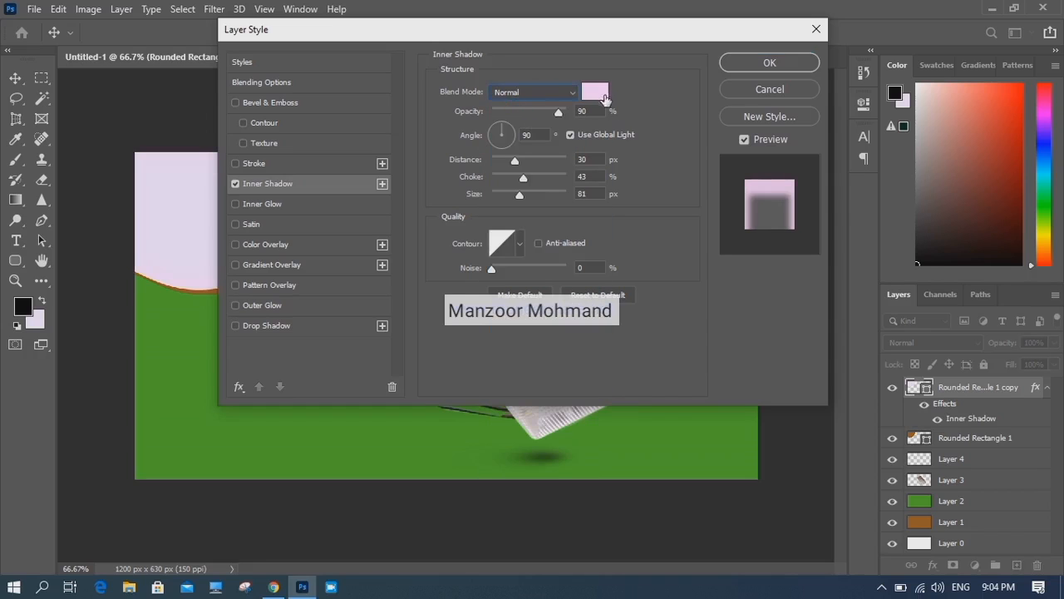
pyautogui.click(601, 96)
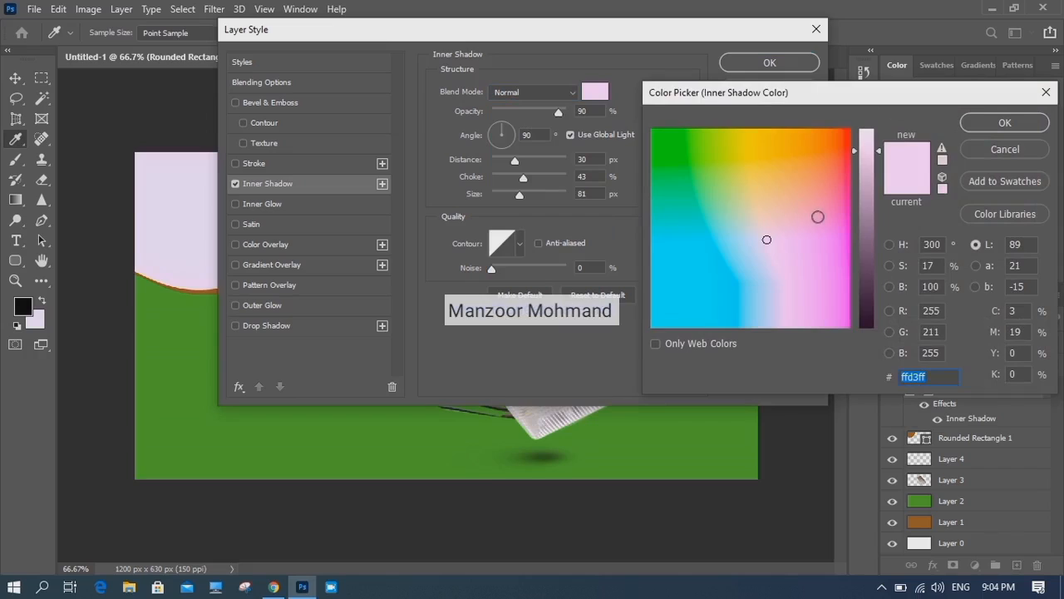
pyautogui.click(816, 223)
pyautogui.moveTo(817, 224); pyautogui.dragTo(786, 221)
pyautogui.click(1003, 123)
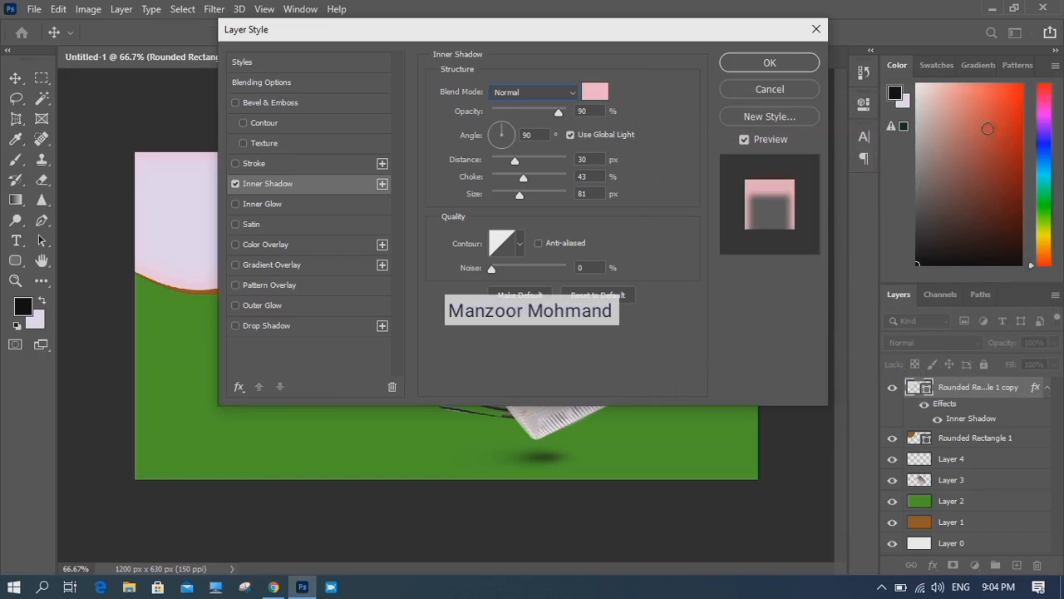
pyautogui.click(745, 65)
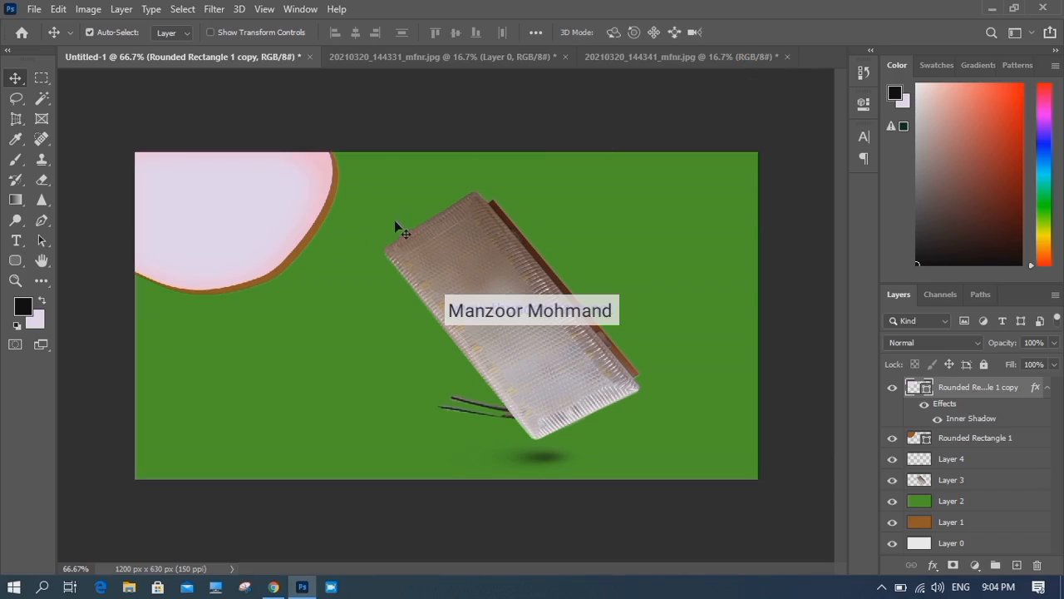
# Duplicate the brown curved shape, rotate the copy about 168°, and place it in the canvas's lower-right corner with its curve facing inward.
pyautogui.click(283, 275)
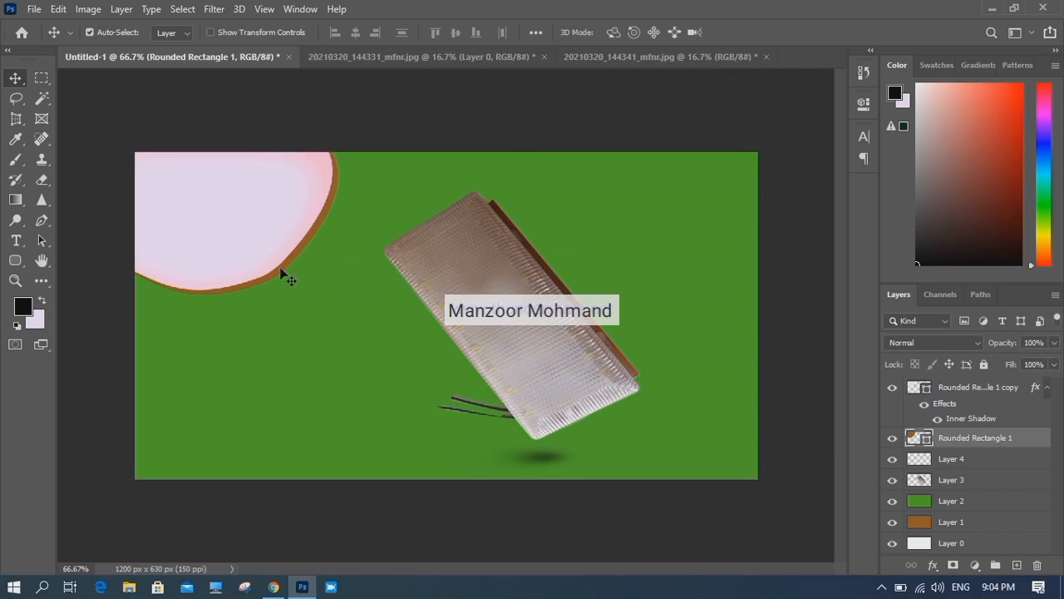
pyautogui.moveTo(283, 274); pyautogui.dragTo(693, 427)
pyautogui.hotkey('ctrl', 't')
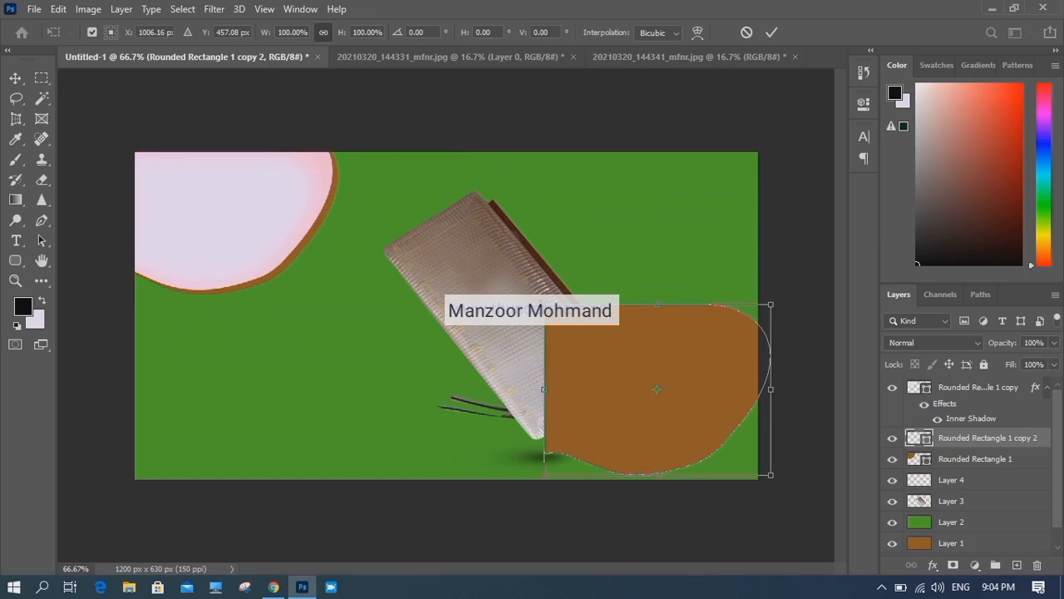
pyautogui.moveTo(534, 291); pyautogui.dragTo(790, 452)
pyautogui.moveTo(609, 348); pyautogui.dragTo(708, 440)
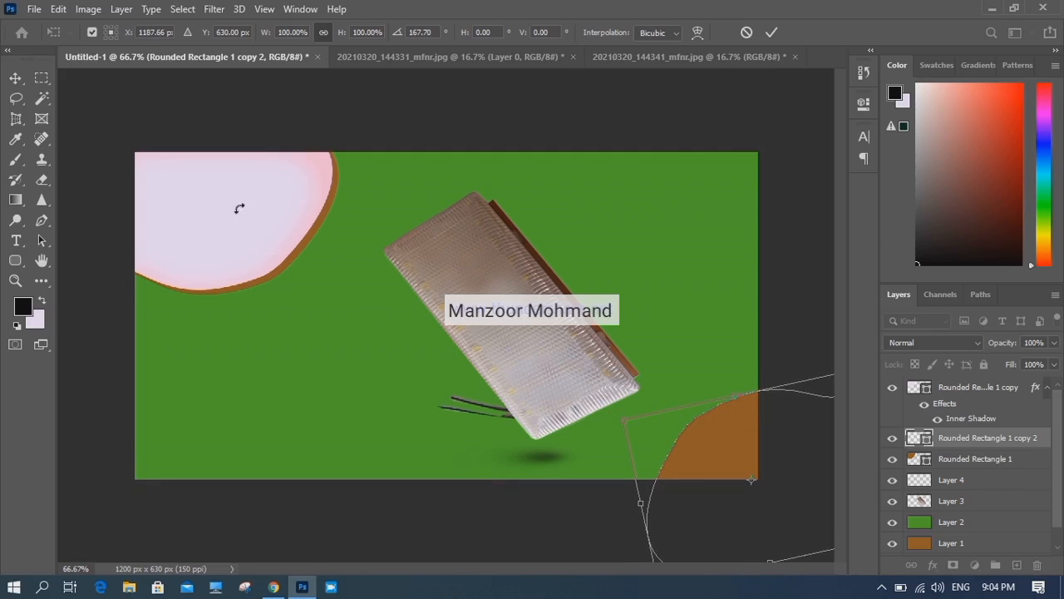
pyautogui.click(771, 32)
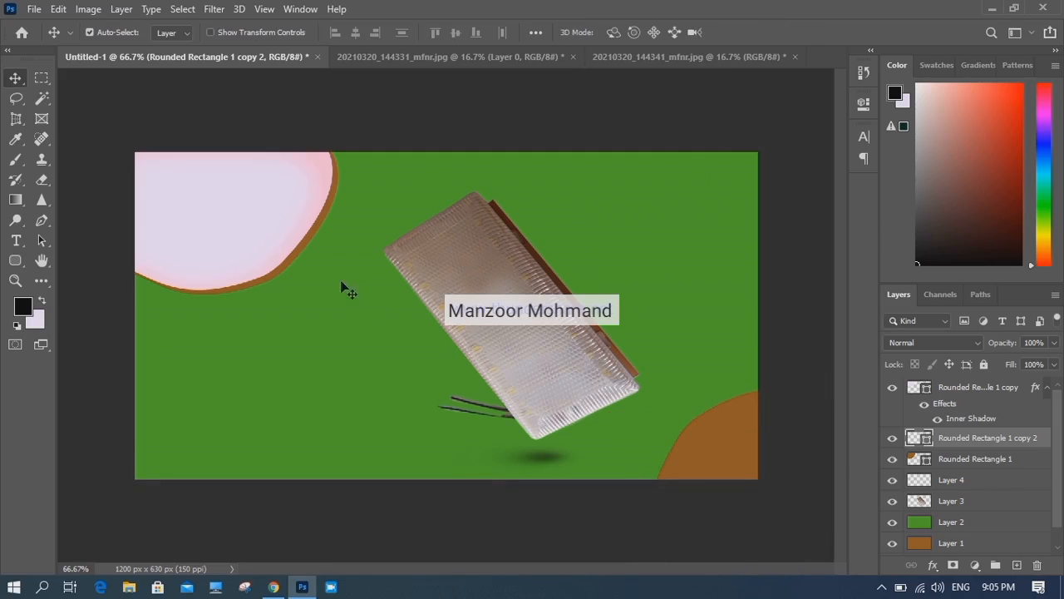
# Duplicate the lilac shape, rotate it to match, and place it over the lower-right brown shape, leaving a thin brown rim.
pyautogui.click(225, 222)
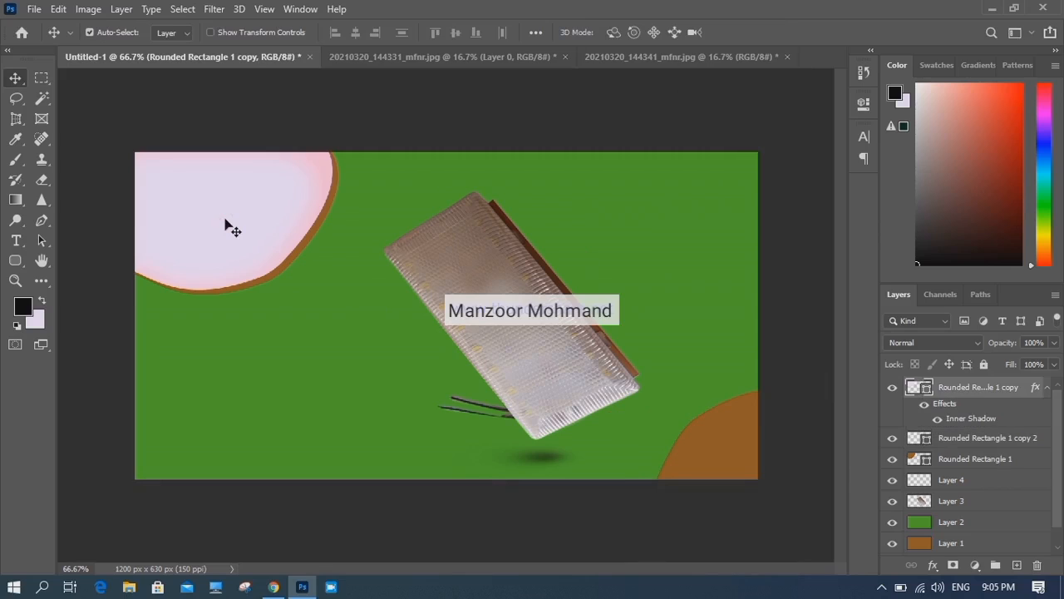
pyautogui.keyDown('alt'); pyautogui.moveTo(225, 221); pyautogui.dragTo(630, 356); pyautogui.keyUp('alt')
pyautogui.hotkey('ctrl', 't')
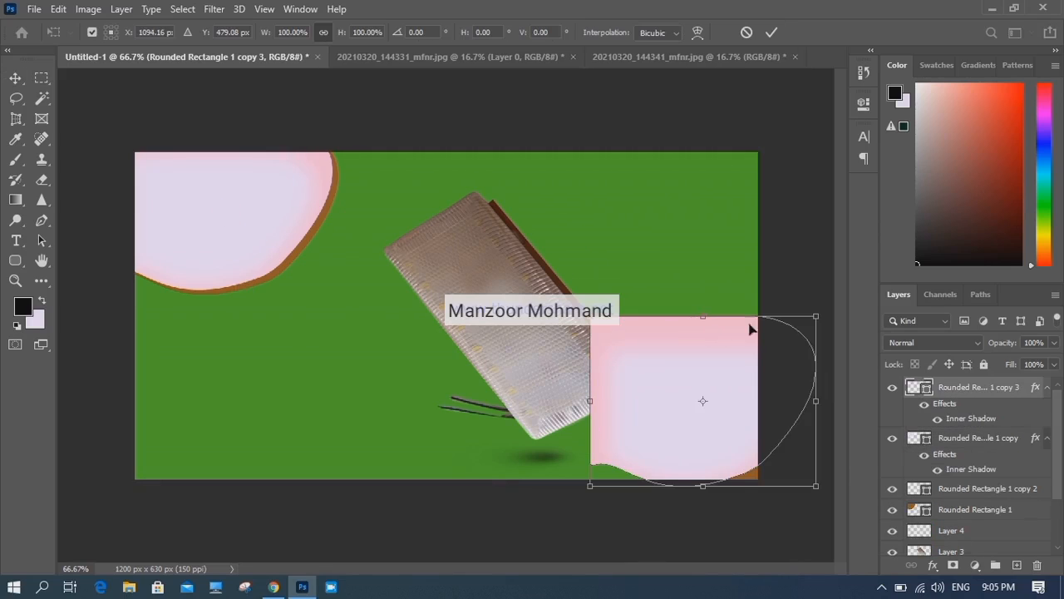
pyautogui.moveTo(820, 304); pyautogui.dragTo(626, 491)
pyautogui.moveTo(672, 369); pyautogui.dragTo(723, 444)
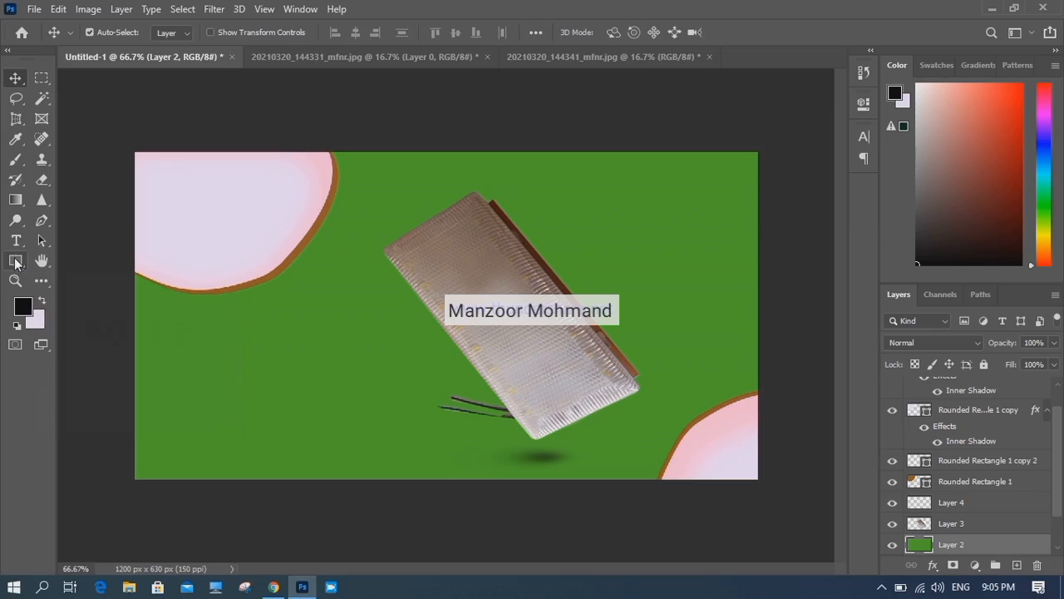
# Draw a horizontal bar about 403 x 8 px near the canvas's upper-right corner and fill it with the recently used light pink.
pyautogui.click(15, 259)
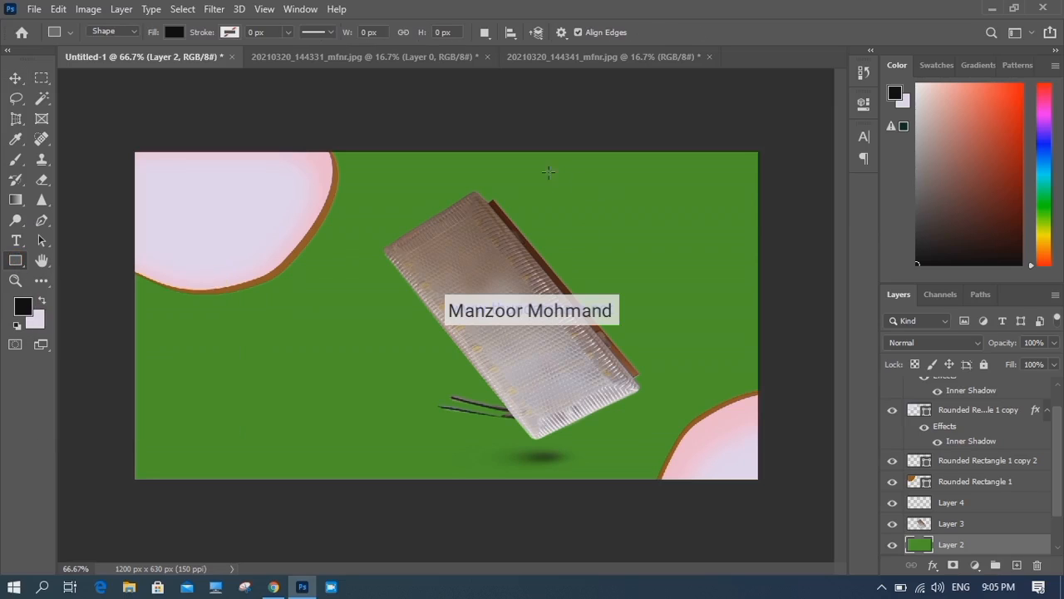
pyautogui.moveTo(530, 167); pyautogui.dragTo(739, 173)
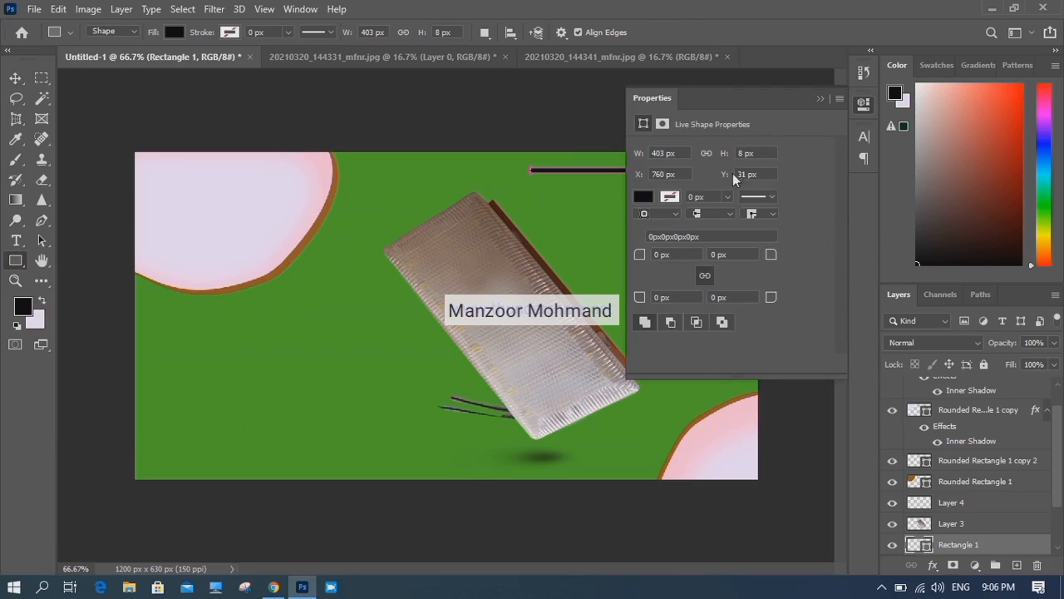
pyautogui.click(644, 197)
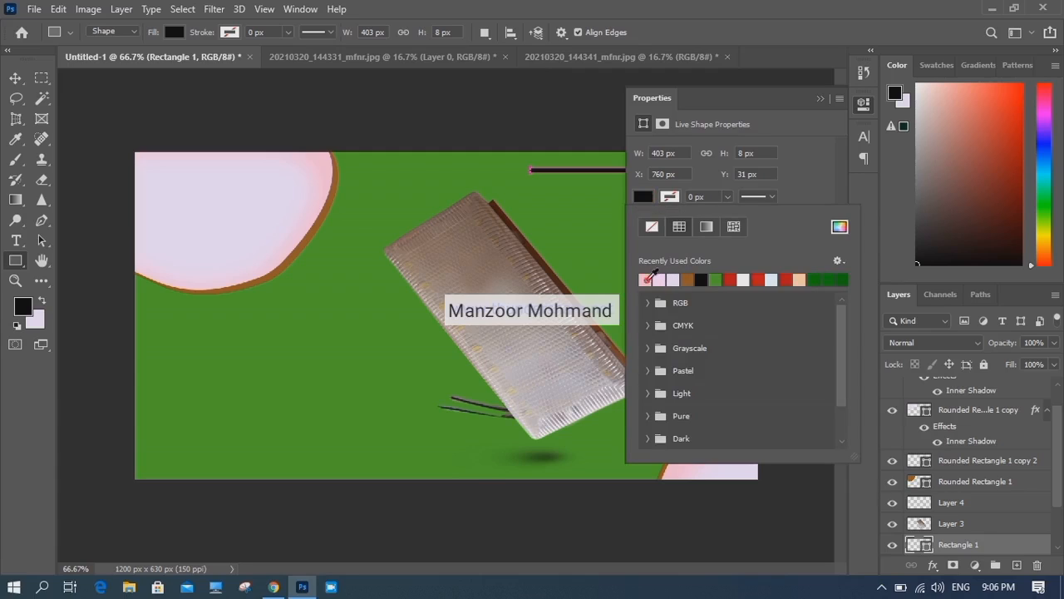
pyautogui.click(647, 279)
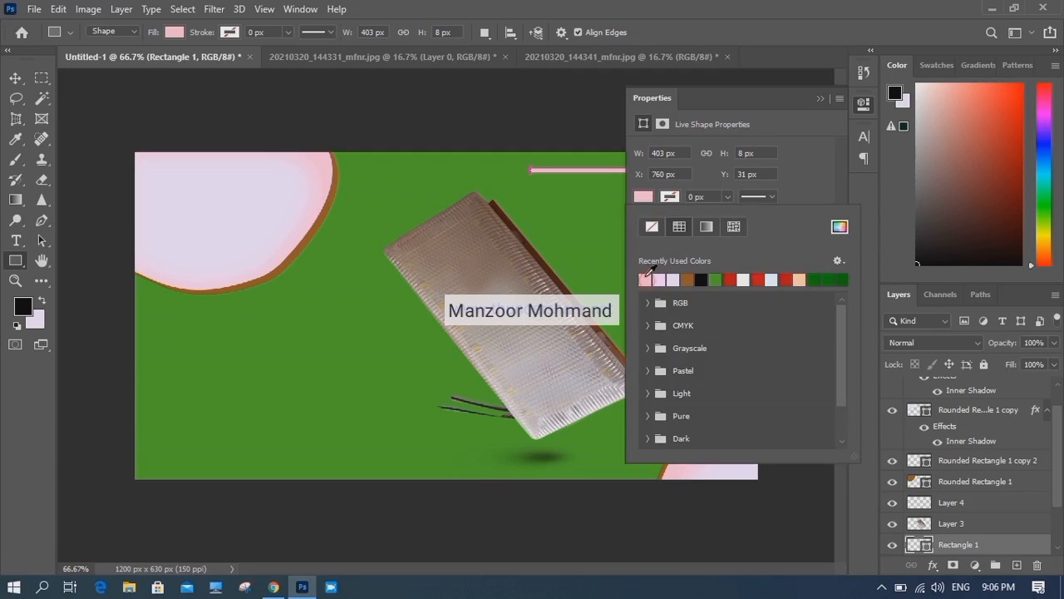
pyautogui.click(821, 98)
pyautogui.click(821, 98)
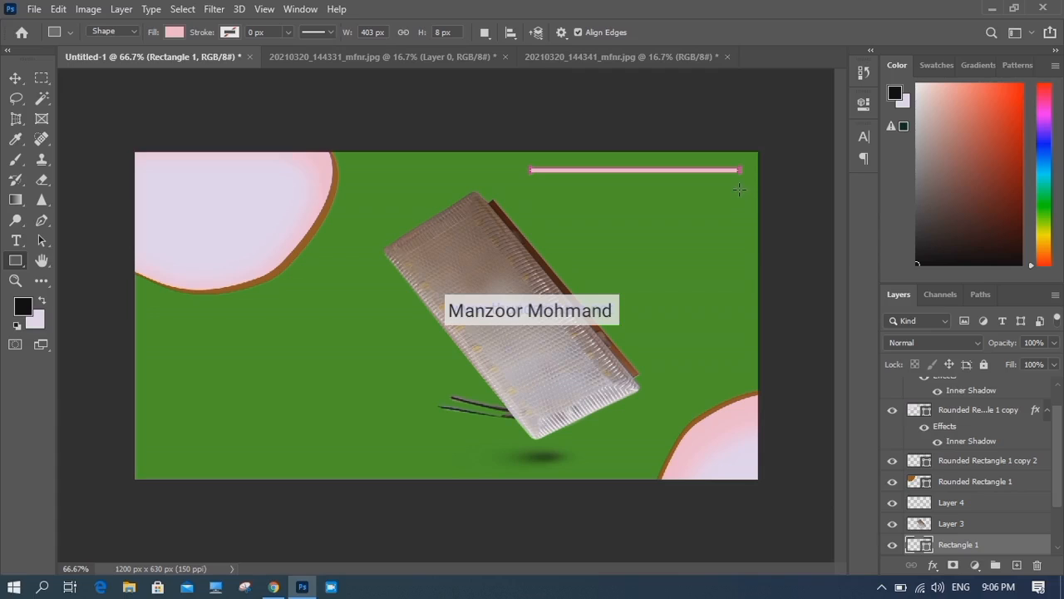
# Draw a pink vertical bar about 9 x 357 px along the canvas's right side and nudge it up to the horizontal bar's end.
pyautogui.moveTo(739, 187); pyautogui.dragTo(743, 371)
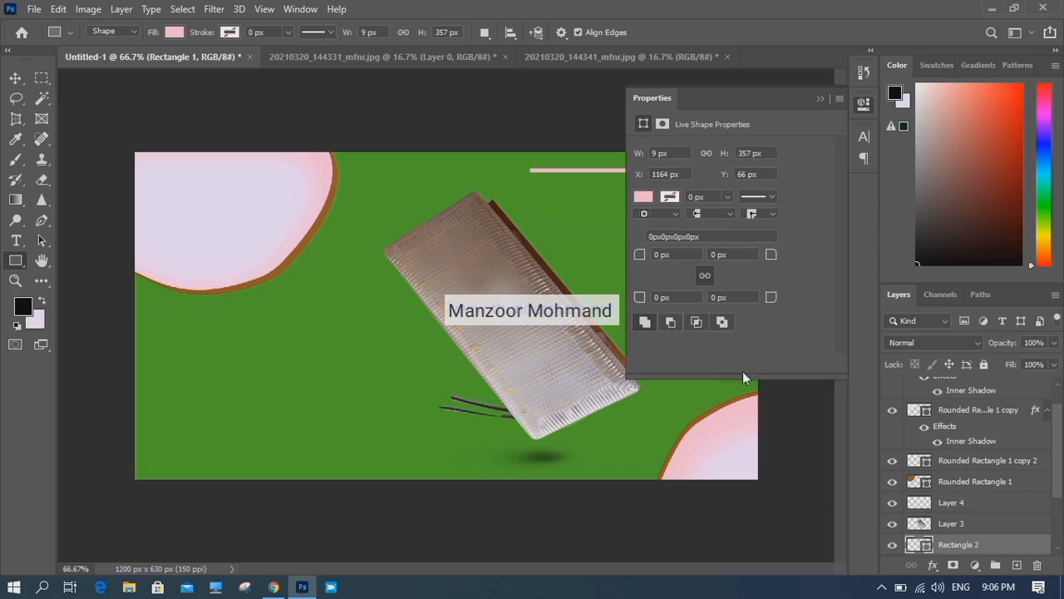
pyautogui.click(817, 98)
pyautogui.press('v')
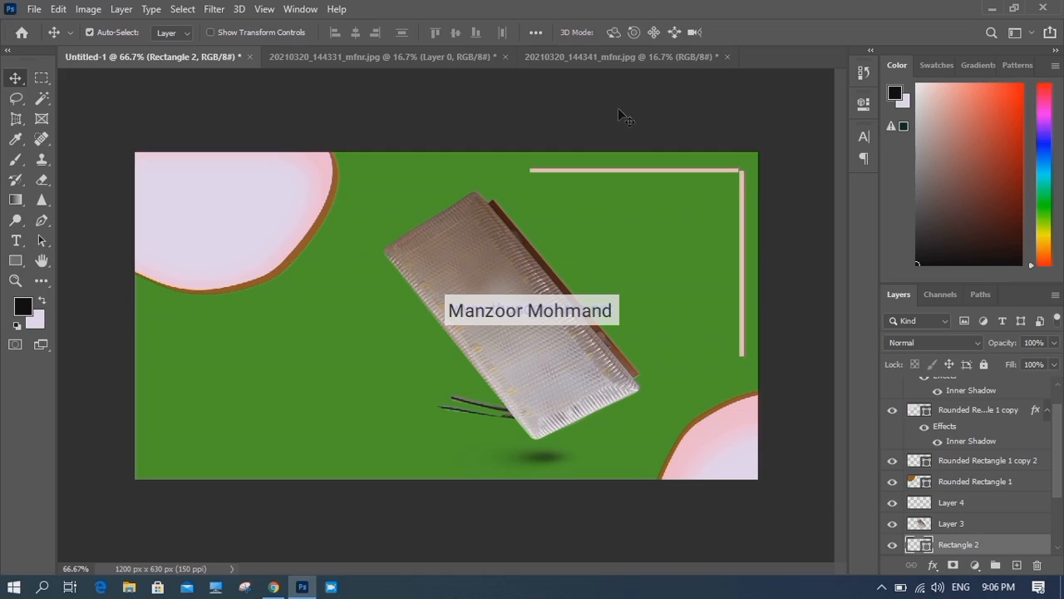
pyautogui.hotkey('shift', 'Up')
pyautogui.hotkey('shift', 'Up')
pyautogui.hotkey('shift', 'Up')
pyautogui.hotkey('shift', 'Up')
pyautogui.hotkey('shift', 'Up')
pyautogui.hotkey('shift', 'Up')
pyautogui.hotkey('shift', 'Up')
# Place a red 29 pt Bell MT placeholder text in the green area below the upper-left corner shape.
pyautogui.click(16, 242)
pyautogui.click(203, 374)
pyautogui.click(863, 136)
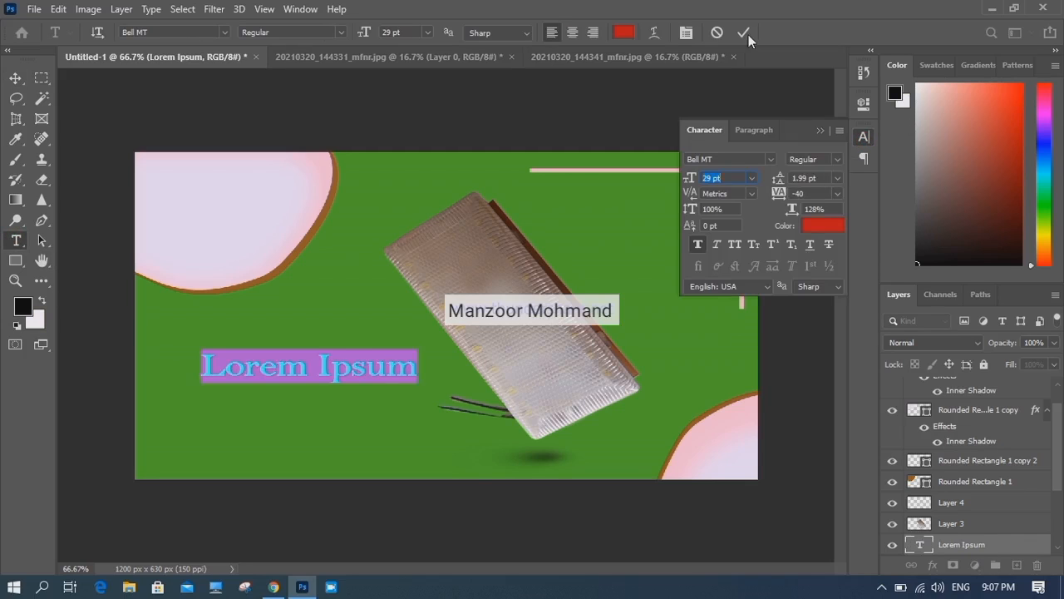
pyautogui.click(745, 33)
pyautogui.press('v')
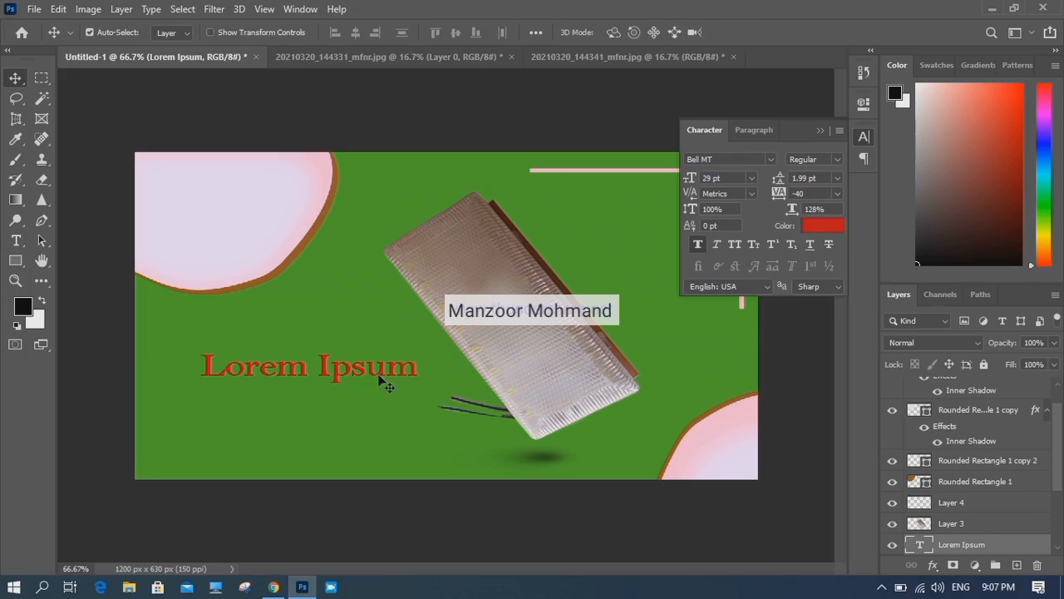
# Replace the placeholder text with LED LIGHT and commit it.
pyautogui.doubleClick(378, 376)
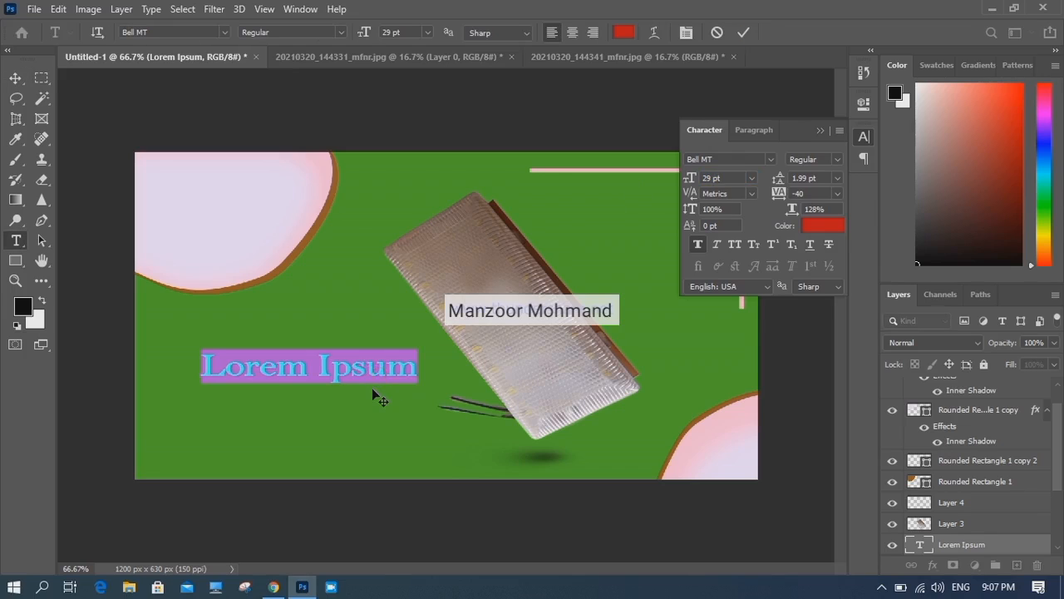
pyautogui.write('LED')
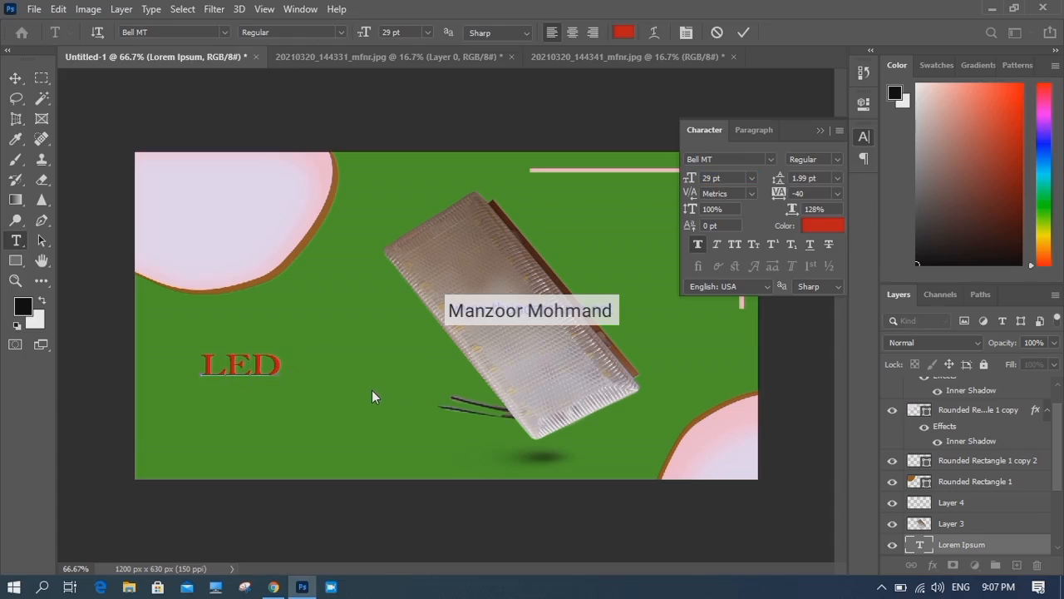
pyautogui.write(' LIGHT')
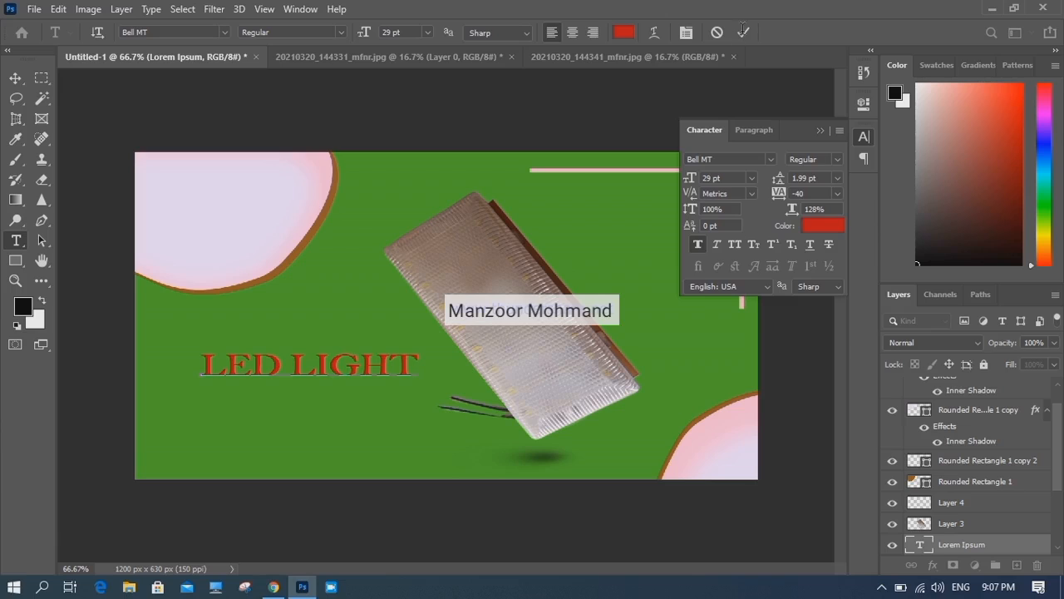
pyautogui.hotkey('ctrl', 'Return')
# Split the LED LIGHT title onto two lines and set its leading to 25 pt.
pyautogui.doubleClick(374, 366)
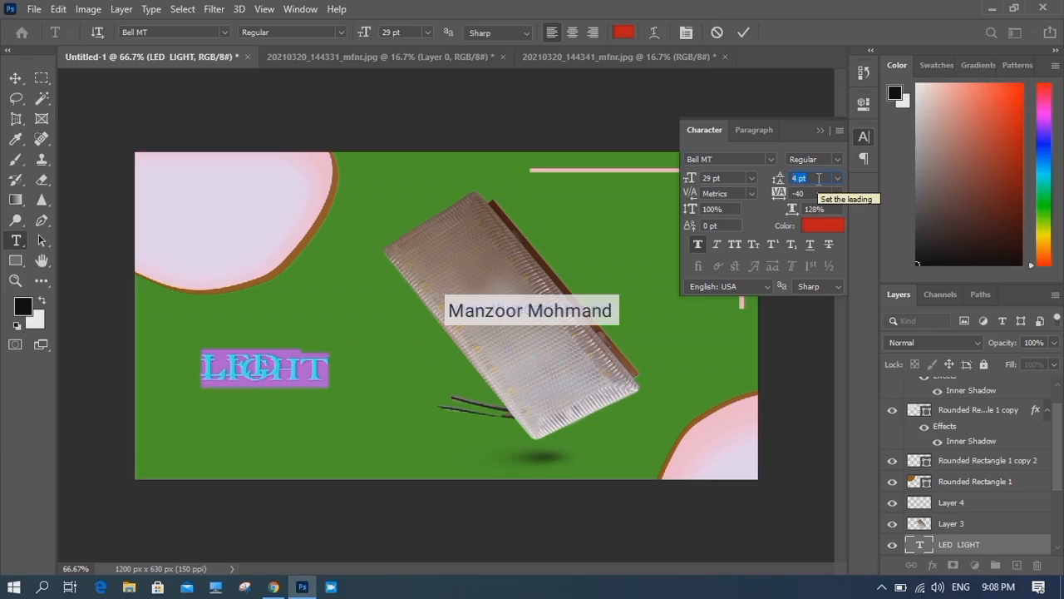
pyautogui.scroll(13, 819, 179)
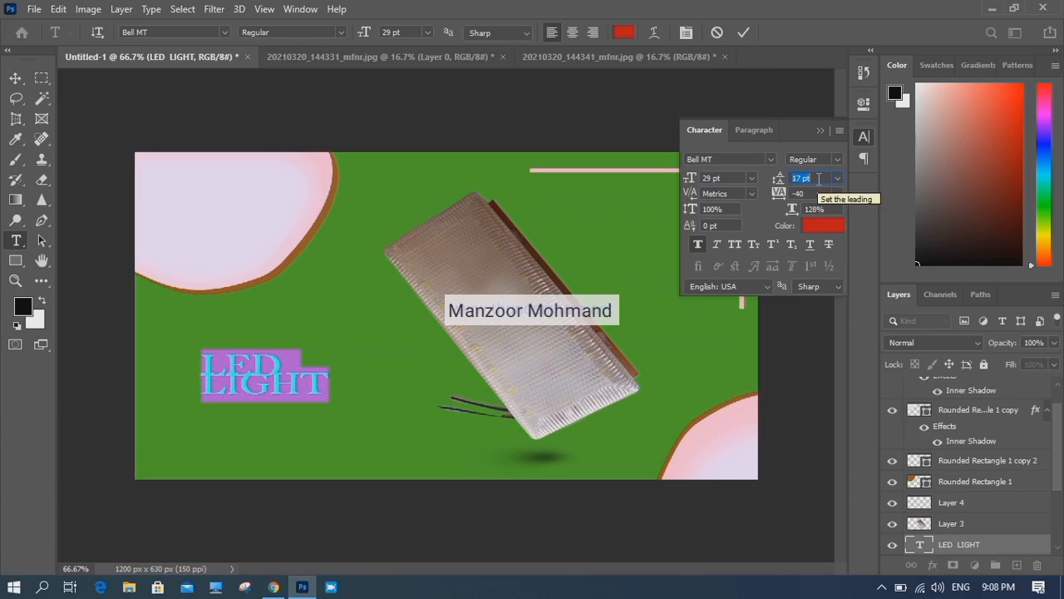
pyautogui.scroll(7, 818, 178)
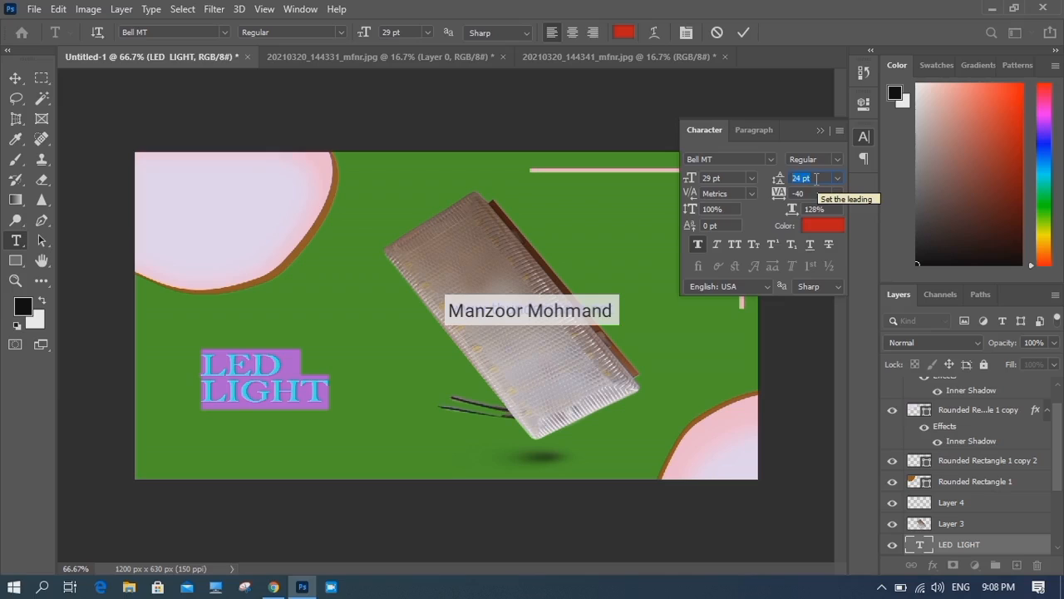
pyautogui.scroll(2, 817, 178)
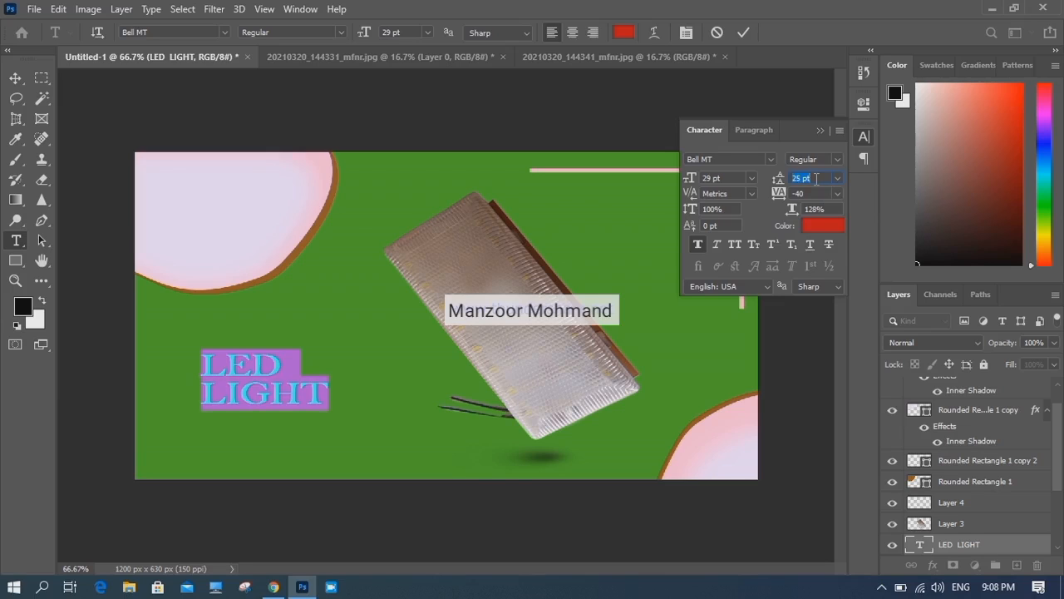
pyautogui.scroll(-1, 817, 179)
pyautogui.scroll(1, 817, 179)
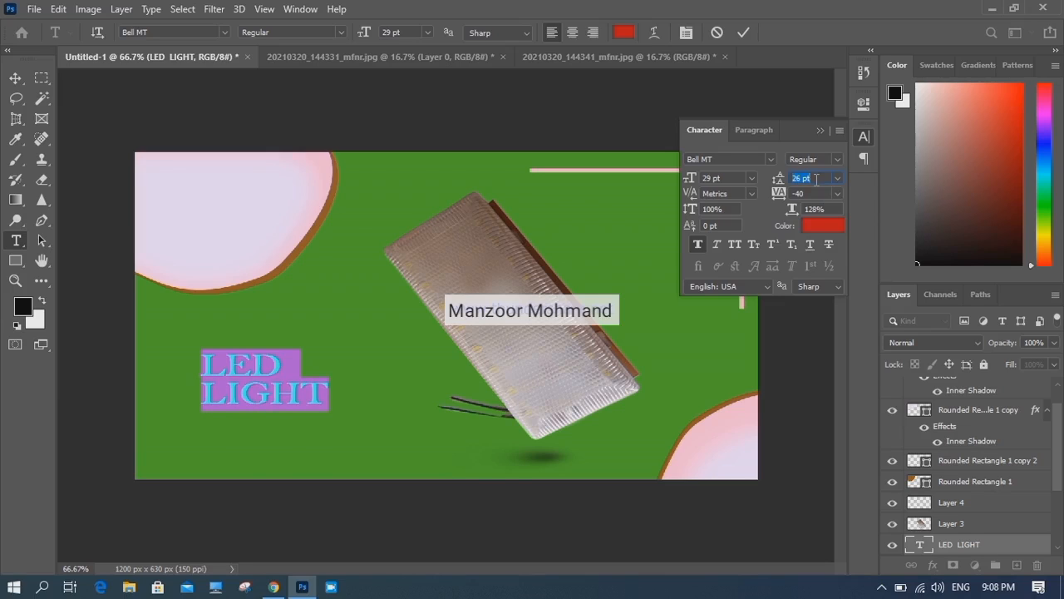
pyautogui.click(740, 36)
# Set the two-line LED LIGHT title's tracking to 60 and commit the text.
pyautogui.doubleClick(293, 392)
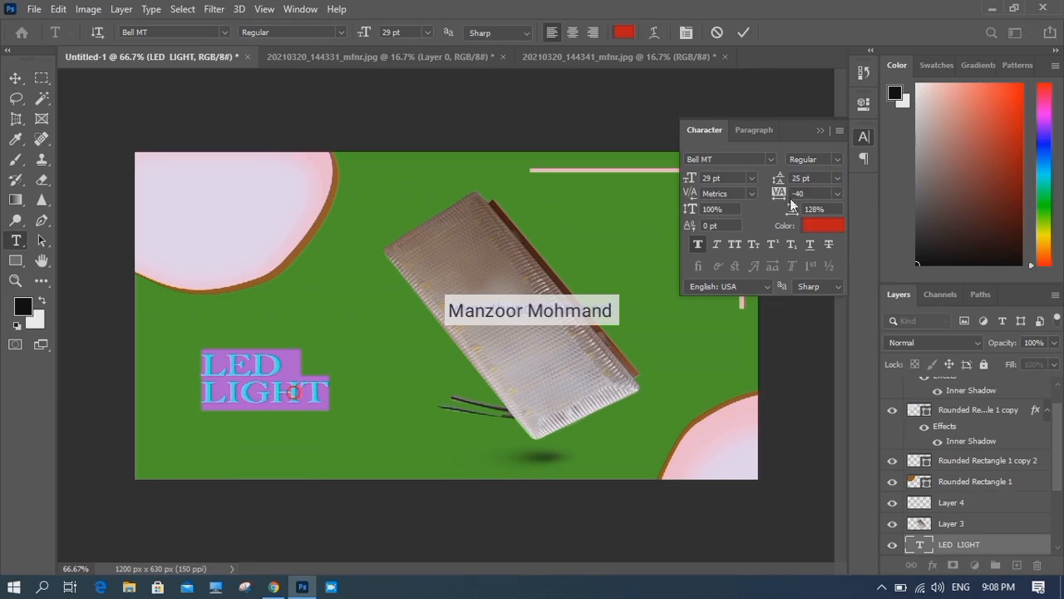
pyautogui.scroll(6, 810, 194)
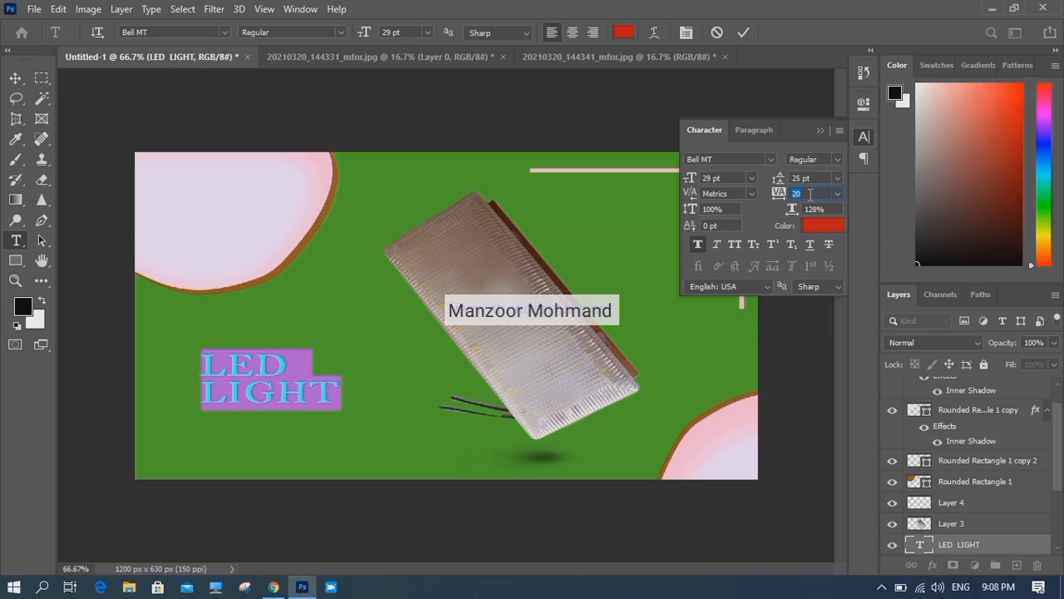
pyautogui.scroll(2, 810, 194)
pyautogui.scroll(2, 810, 193)
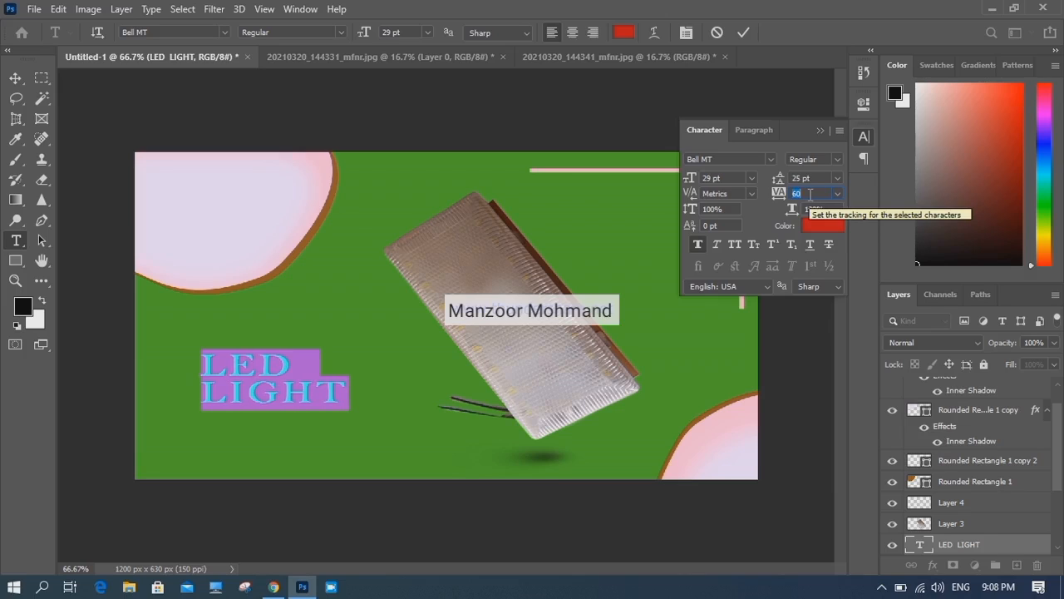
pyautogui.click(745, 33)
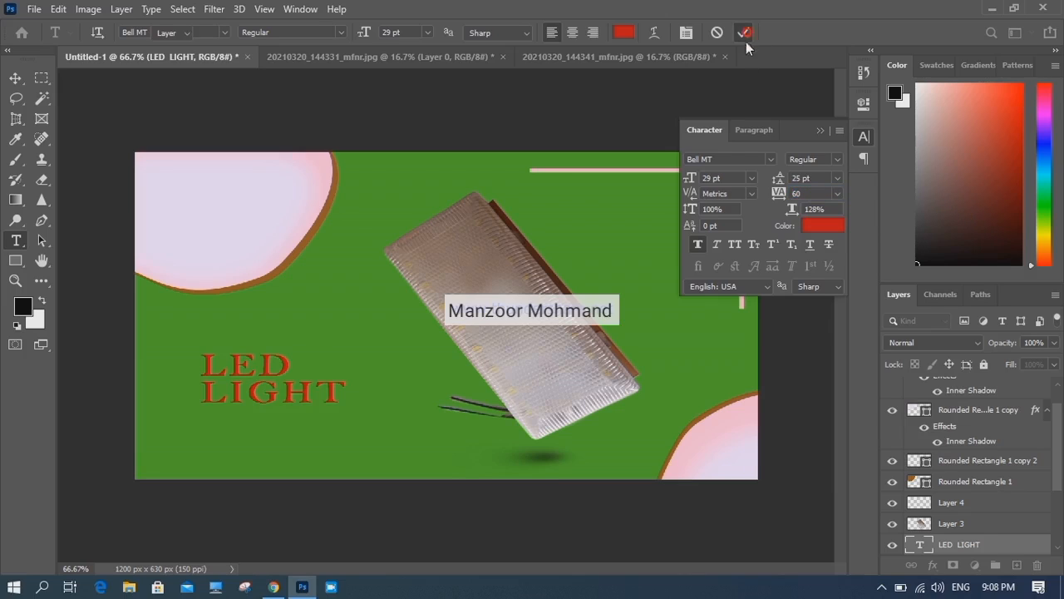
# Nudge the LED LIGHT title about 60 px up and 40 px left, and move its layer above Rounded Rectangle 1 copy.
pyautogui.press('v')
pyautogui.hotkey('shift', 'Up')
pyautogui.hotkey('shift', 'Up')
pyautogui.hotkey('shift', 'Up')
pyautogui.hotkey('shift', 'Up')
pyautogui.hotkey('shift', 'Up')
pyautogui.hotkey('shift', 'Up')
pyautogui.hotkey('shift', 'Left')
pyautogui.hotkey('shift', 'Left')
pyautogui.hotkey('shift', 'Left')
pyautogui.hotkey('shift', 'Left')
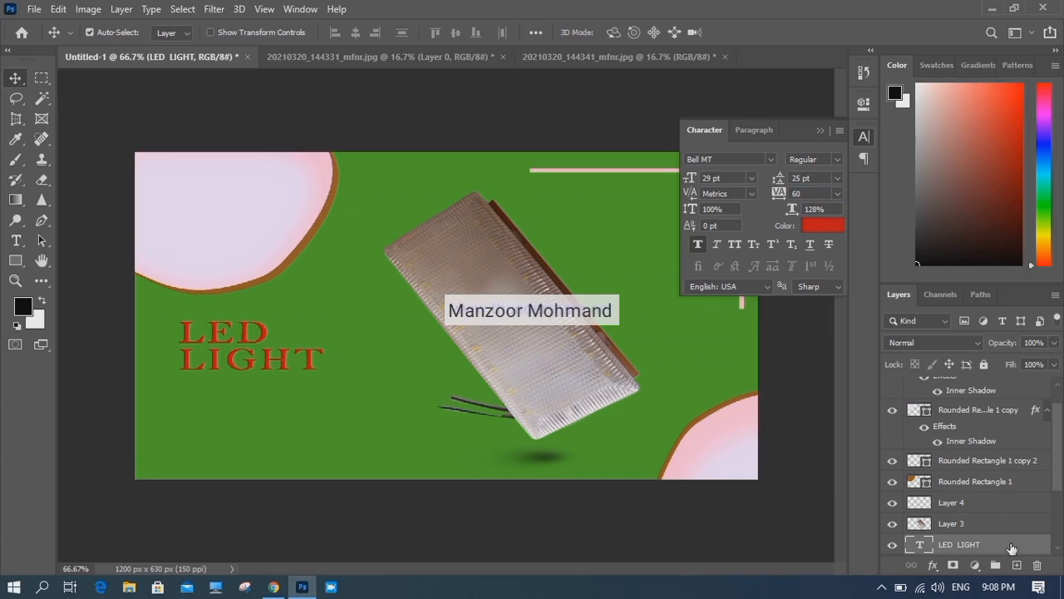
pyautogui.moveTo(1005, 546); pyautogui.dragTo(979, 420)
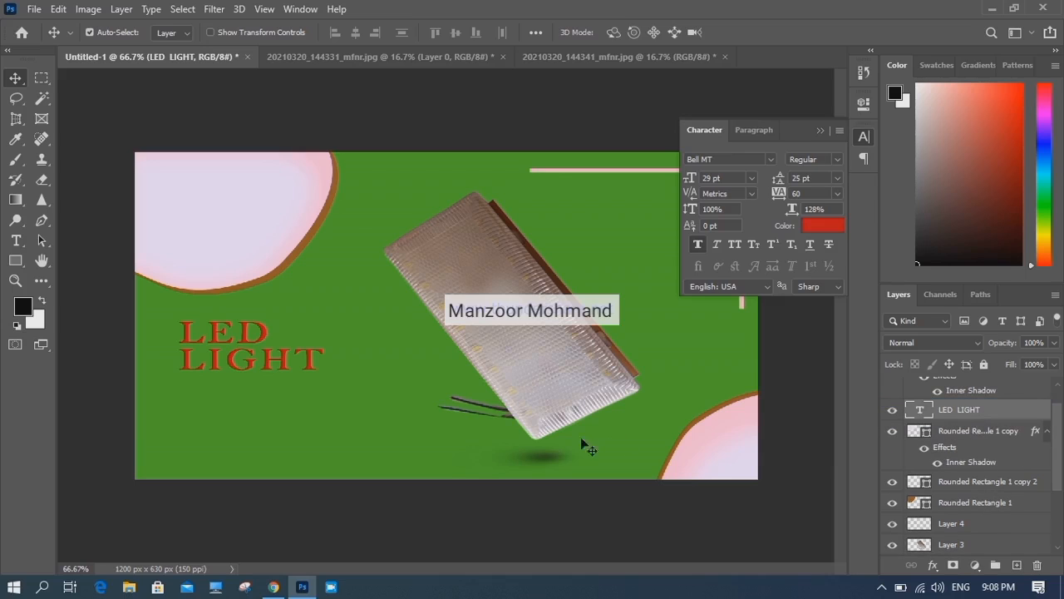
# Duplicate the LED LIGHT title into the lower-left green area, replace the copy's text with Available @ and commit it.
pyautogui.moveTo(276, 363); pyautogui.dragTo(255, 425)
pyautogui.press('t')
pyautogui.click(260, 433)
pyautogui.hotkey('ctrl', 'a')
pyautogui.write('A')
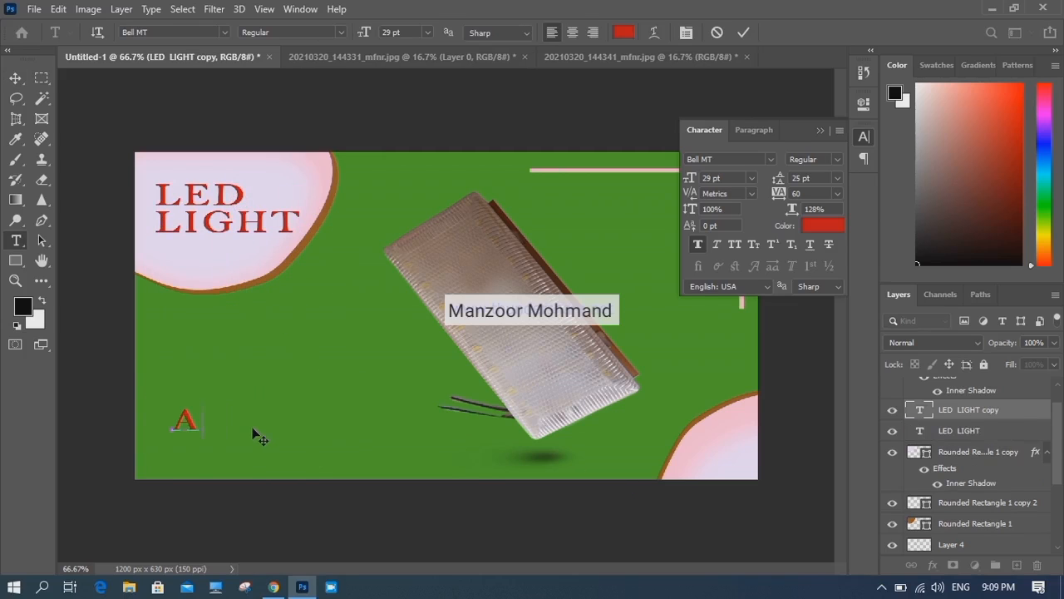
pyautogui.write('vailable @')
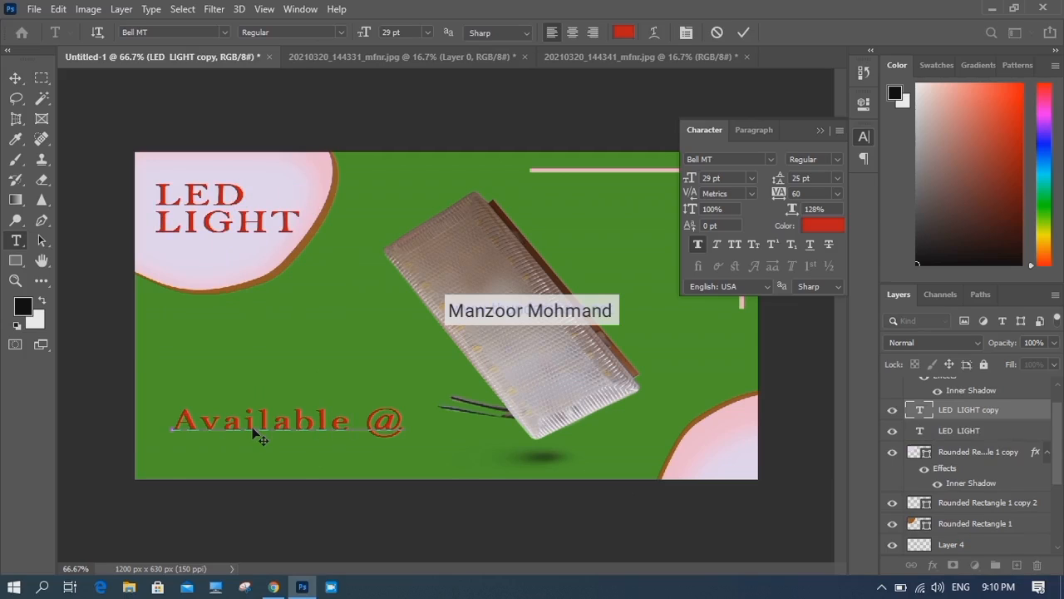
pyautogui.click(745, 31)
# Set the Available @ text's font size to 18 pt and its tracking to 20.
pyautogui.click(812, 177)
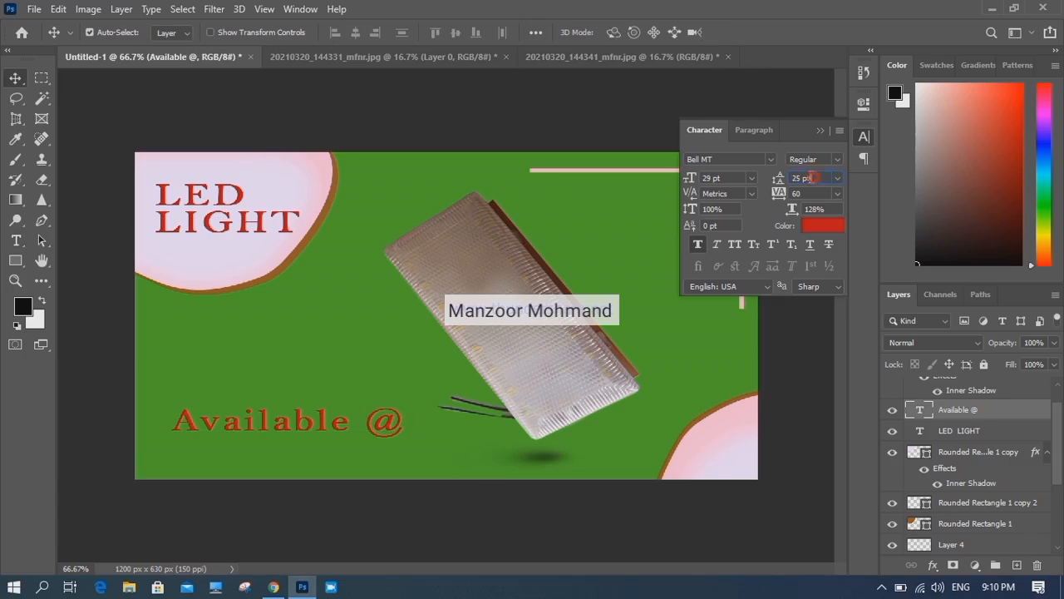
pyautogui.click(723, 178)
pyautogui.write('25')
pyautogui.press('Return')
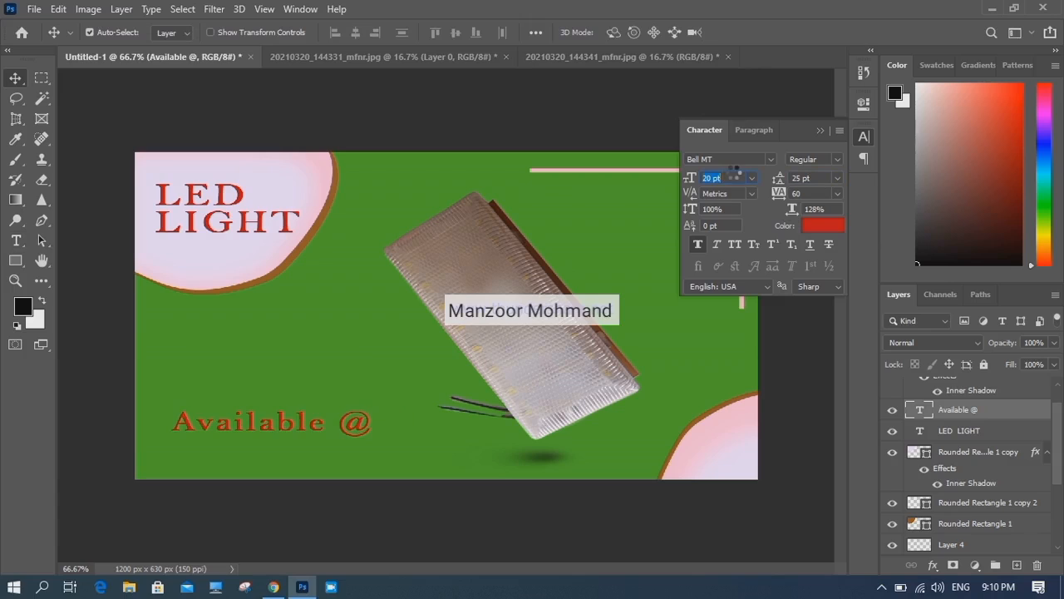
pyautogui.write('18')
pyautogui.press('Return')
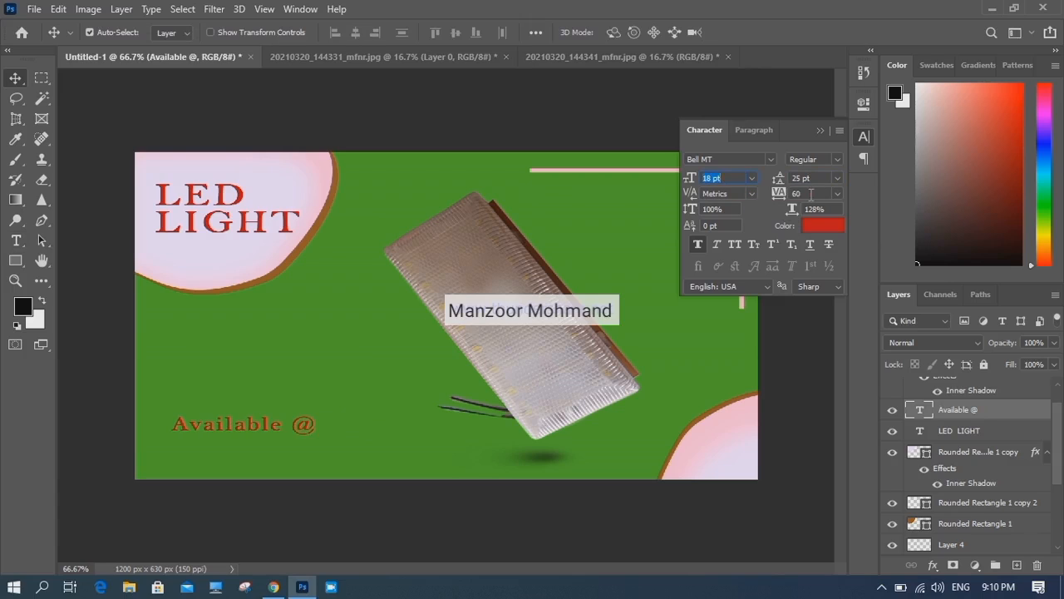
pyautogui.click(799, 193)
pyautogui.write('20')
pyautogui.press('Return')
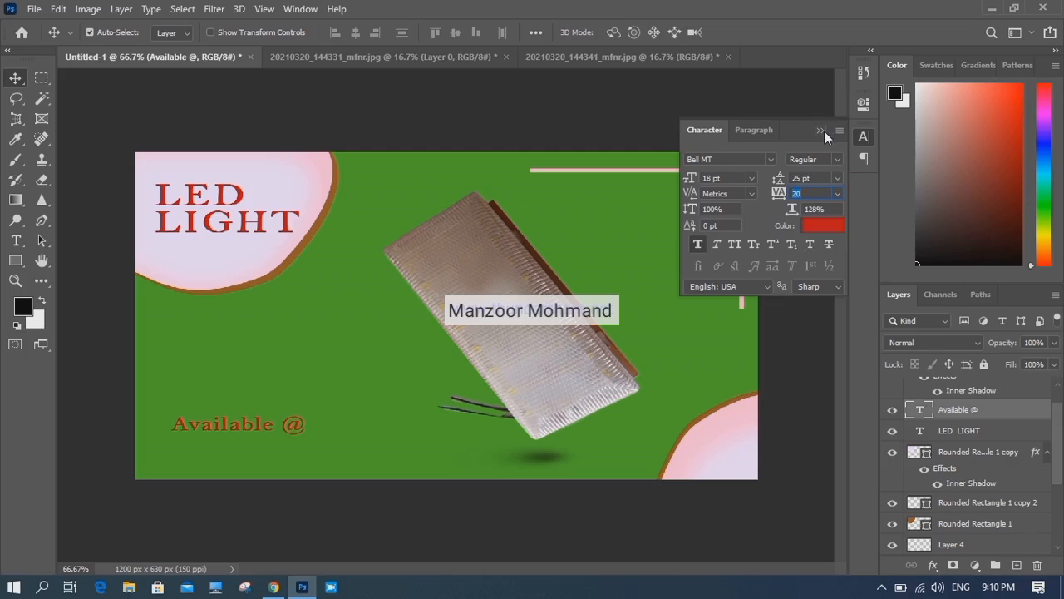
# Change the Available @ text colour to light yellow #ffff86.
pyautogui.click(815, 225)
pyautogui.moveTo(868, 165); pyautogui.dragTo(876, 108)
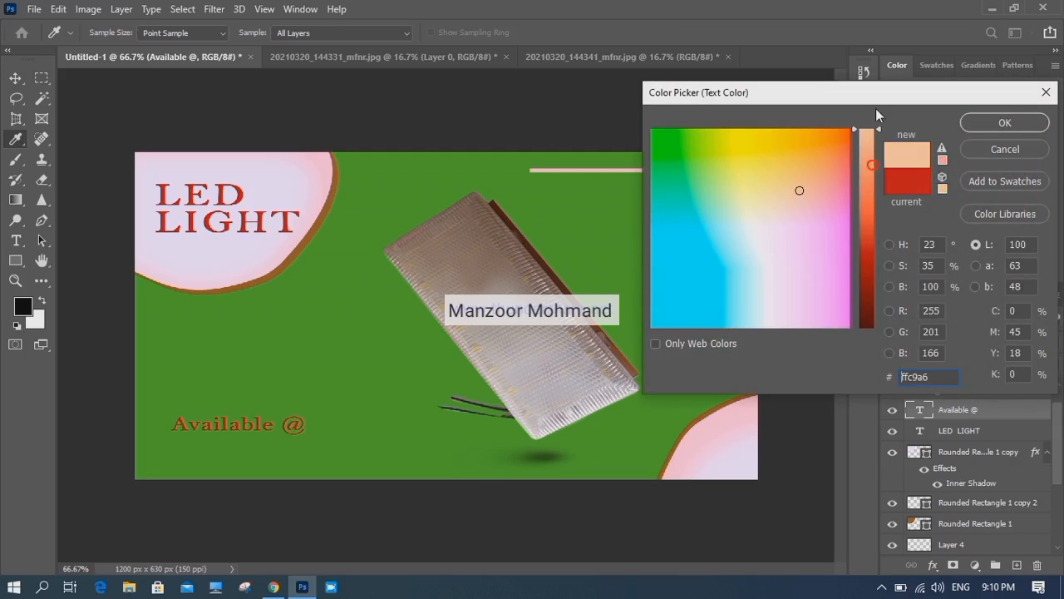
pyautogui.moveTo(749, 180)
pyautogui.mouseDown()
pyautogui.moveTo(729, 193)
pyautogui.moveTo(748, 181)
pyautogui.mouseUp()
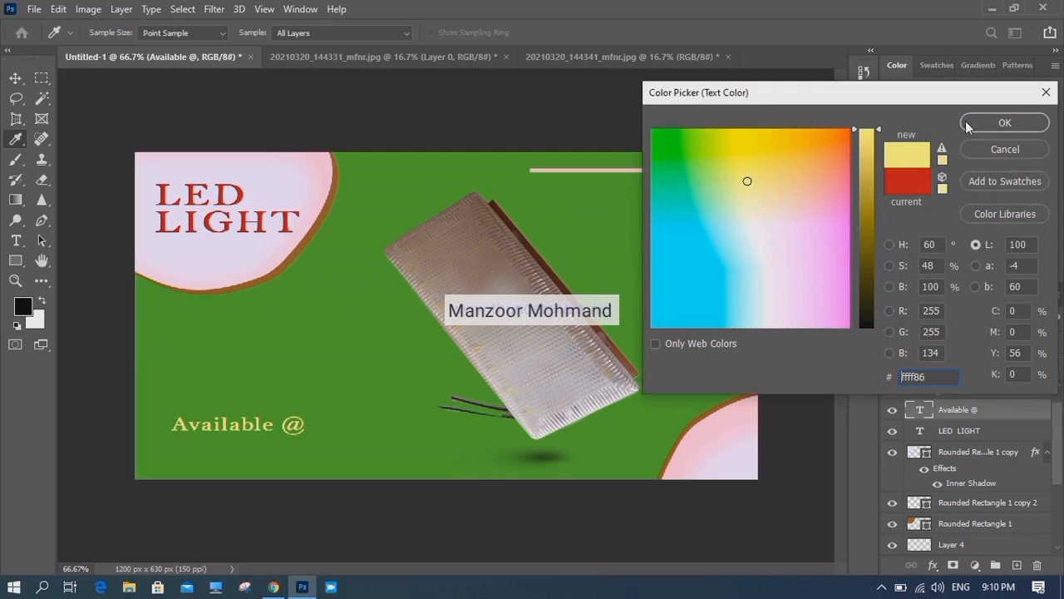
pyautogui.click(1004, 122)
# Duplicate the Available @ text directly below itself and replace the copy's text with the first word of the store's name.
pyautogui.moveTo(262, 433); pyautogui.dragTo(254, 456)
pyautogui.doubleClick(166, 448)
pyautogui.write('Ma')
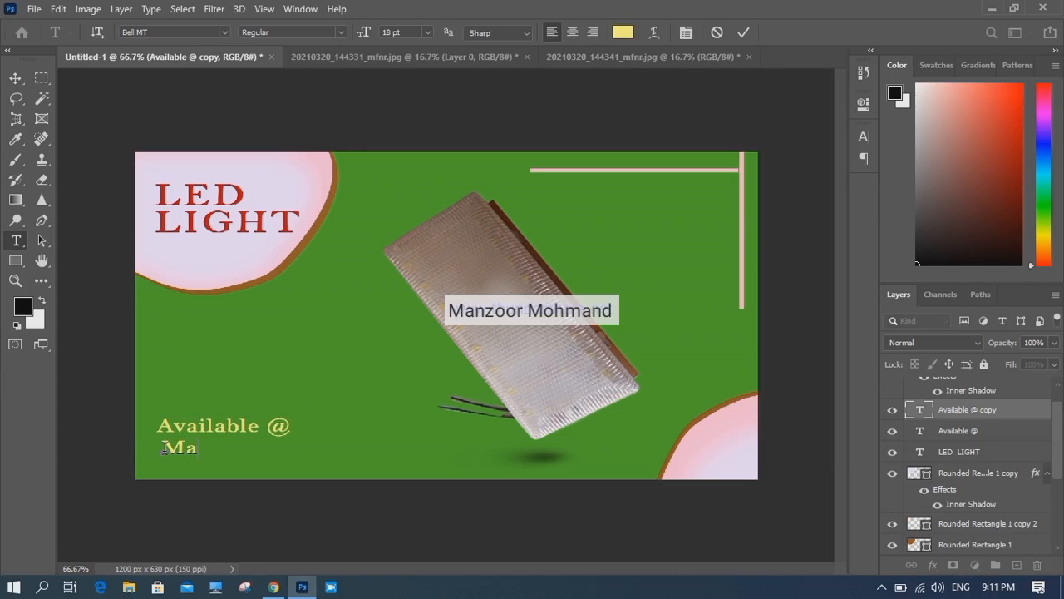
pyautogui.write('nzoor')
# Set the text colour for the store name's first word to #ffff8b.
pyautogui.click(628, 32)
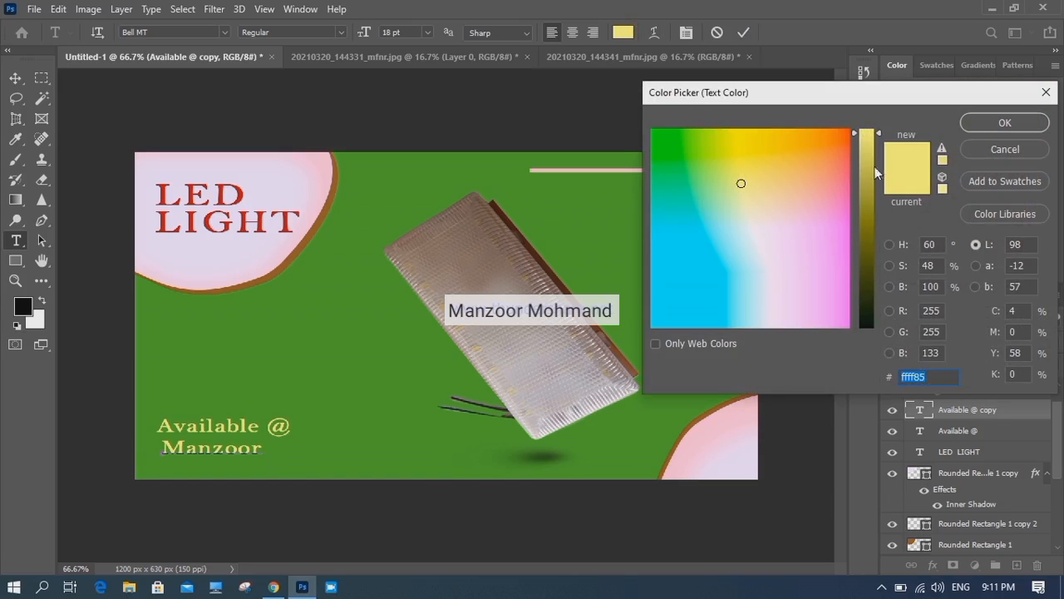
pyautogui.moveTo(871, 137); pyautogui.dragTo(870, 113)
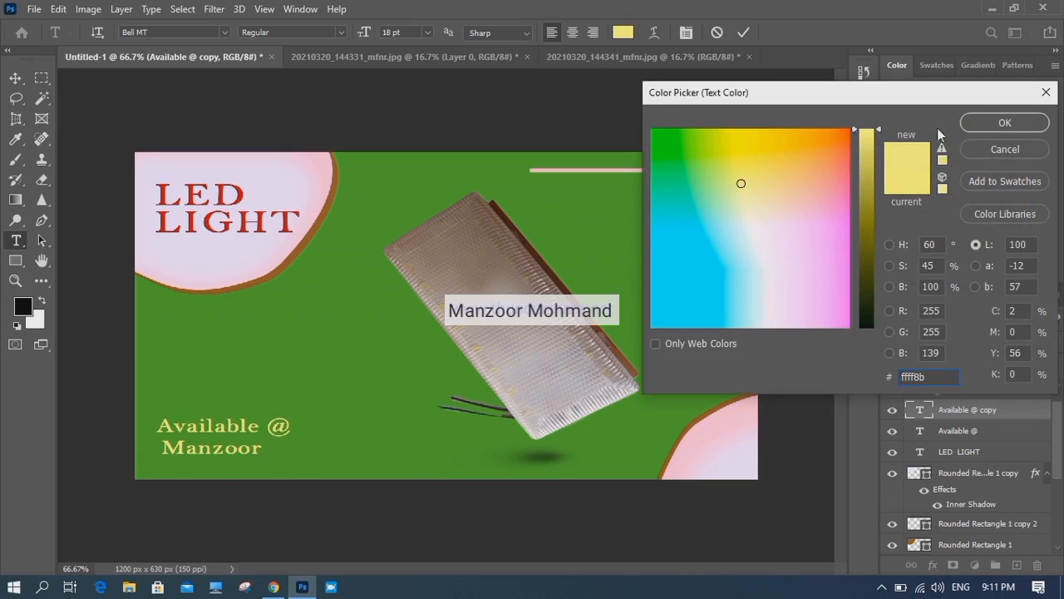
pyautogui.click(1000, 127)
pyautogui.press('Return')
# Add a copy of the store name's first word below it, with the text Electric Store, and commit it.
pyautogui.write('Electri')
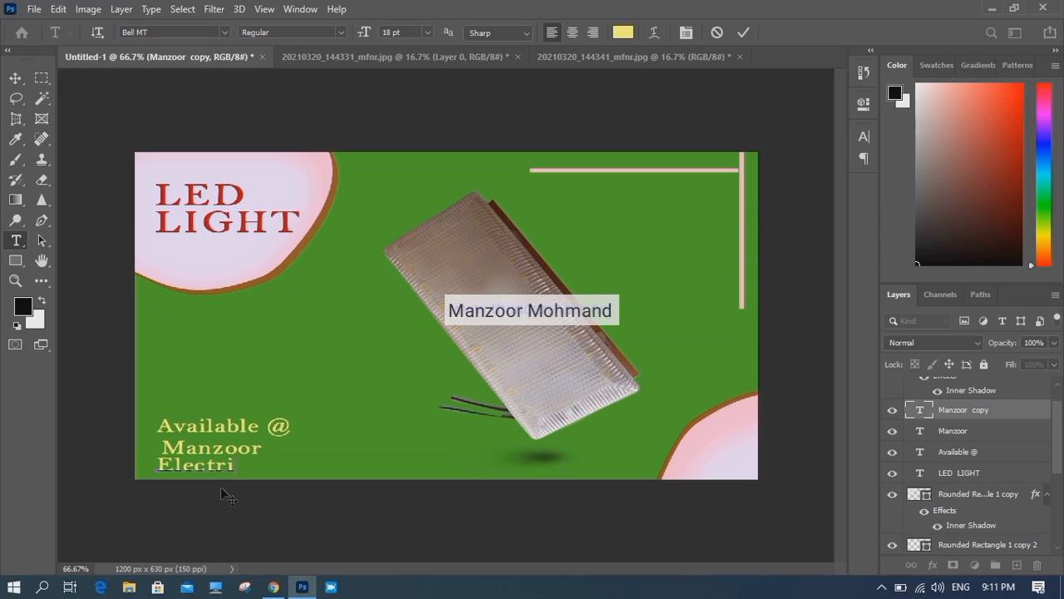
pyautogui.write('c Store')
pyautogui.click(745, 34)
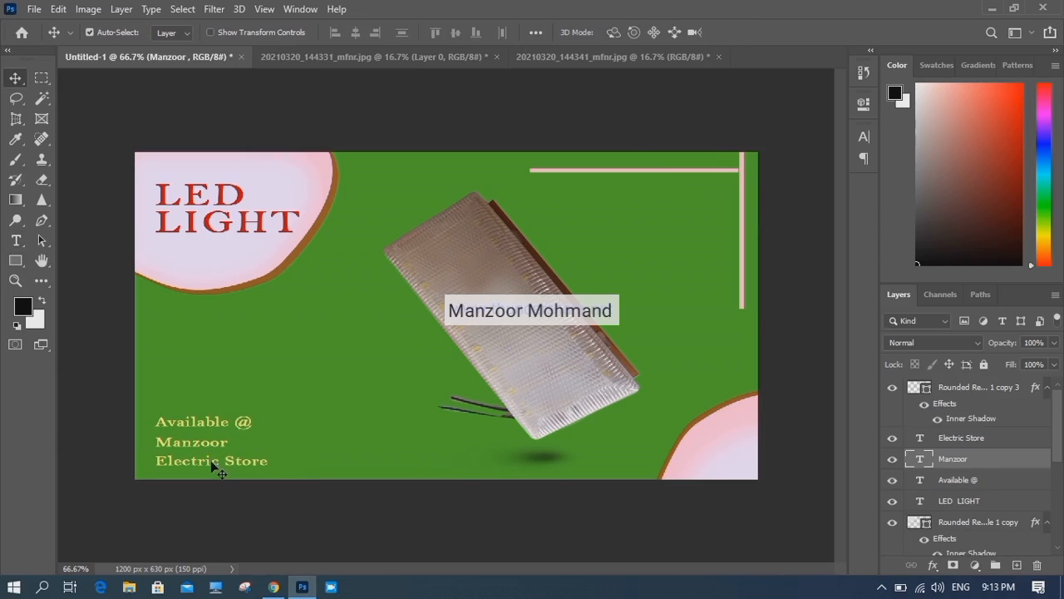
# Move Electric Store to the right and lower the store name's first word onto the same line.
pyautogui.click(214, 467)
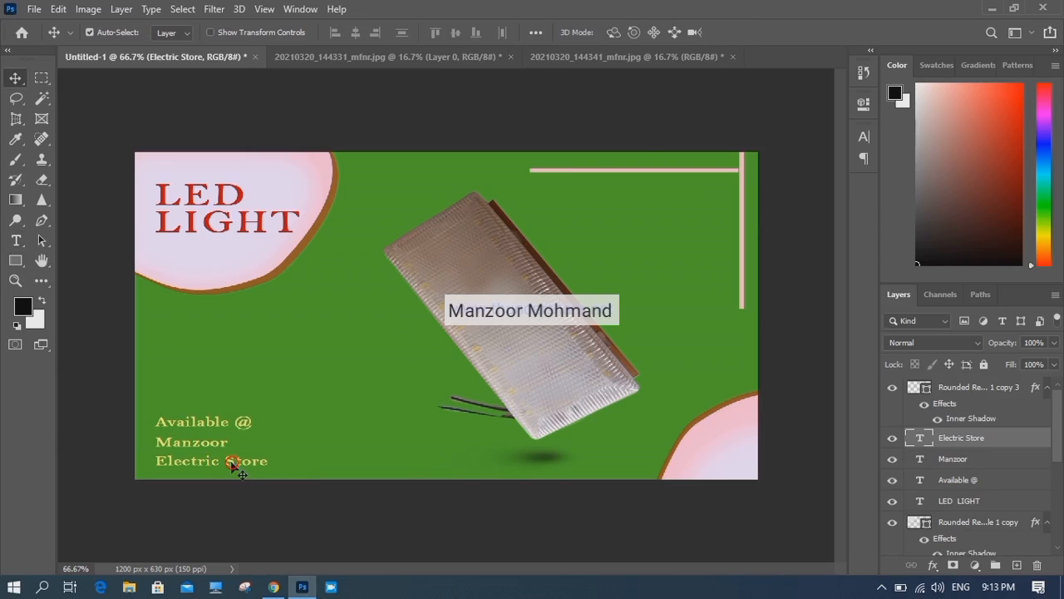
pyautogui.moveTo(231, 464); pyautogui.dragTo(326, 466)
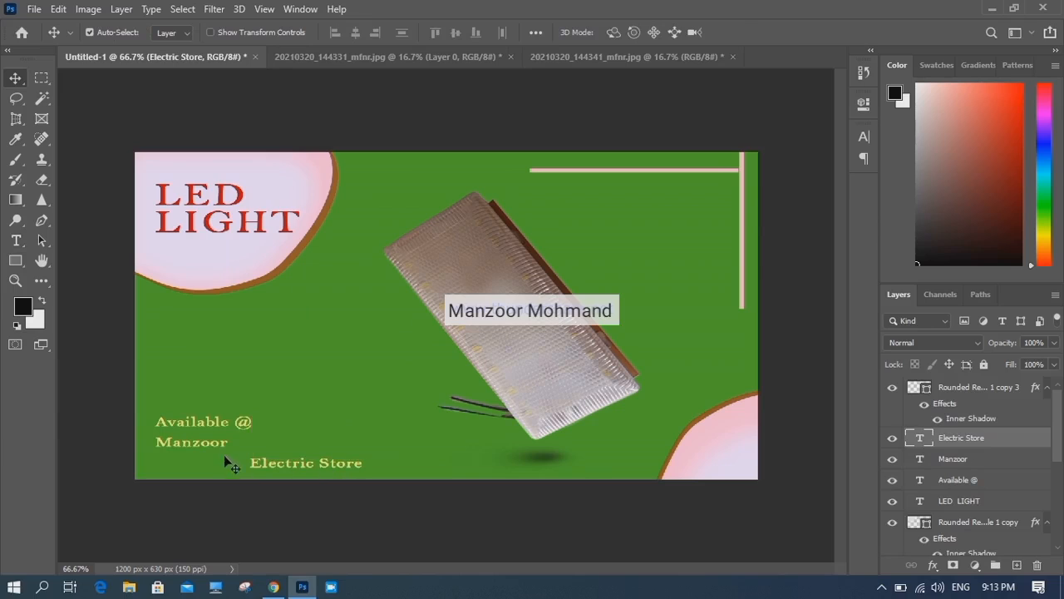
pyautogui.moveTo(220, 447)
pyautogui.mouseDown()
pyautogui.moveTo(235, 470)
pyautogui.moveTo(223, 467)
pyautogui.mouseUp()
# Nudge Electric Store left to close the gap in the store name, and move Available @ directly above that line.
pyautogui.click(274, 472)
pyautogui.press('Left')
pyautogui.press('Left')
pyautogui.press('Left')
pyautogui.press('Left')
pyautogui.press('Left')
pyautogui.press('Left')
pyautogui.press('Left')
pyautogui.press('Left')
pyautogui.press('Left')
pyautogui.press('Left')
pyautogui.press('Left')
pyautogui.press('Left')
pyautogui.press('Left')
pyautogui.press('Left')
pyautogui.press('Left')
pyautogui.press('Left')
pyautogui.press('Left')
pyautogui.press('Left')
pyautogui.press('Left')
pyautogui.press('Left')
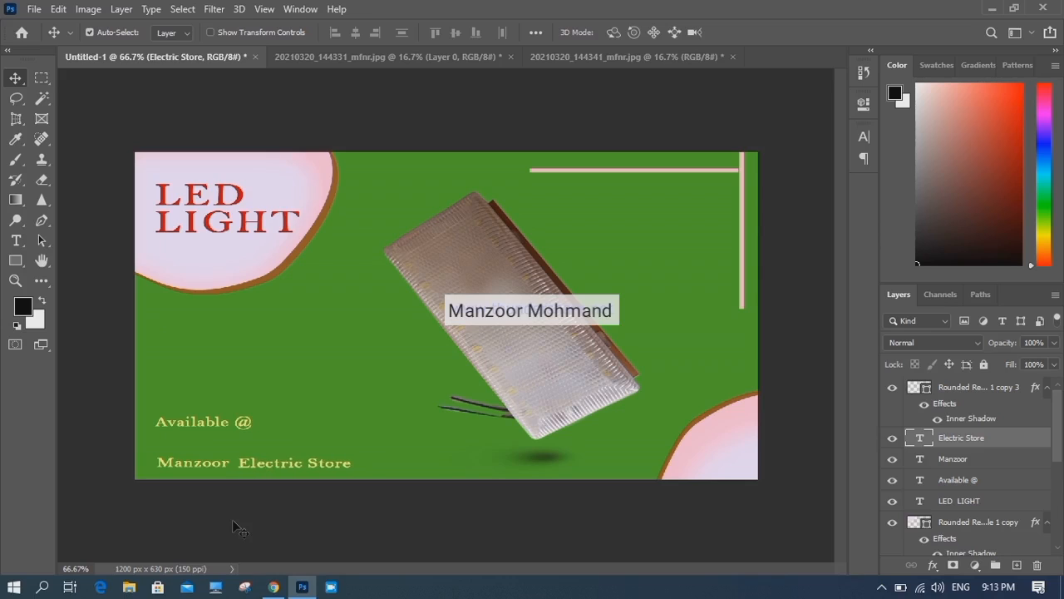
pyautogui.click(202, 425)
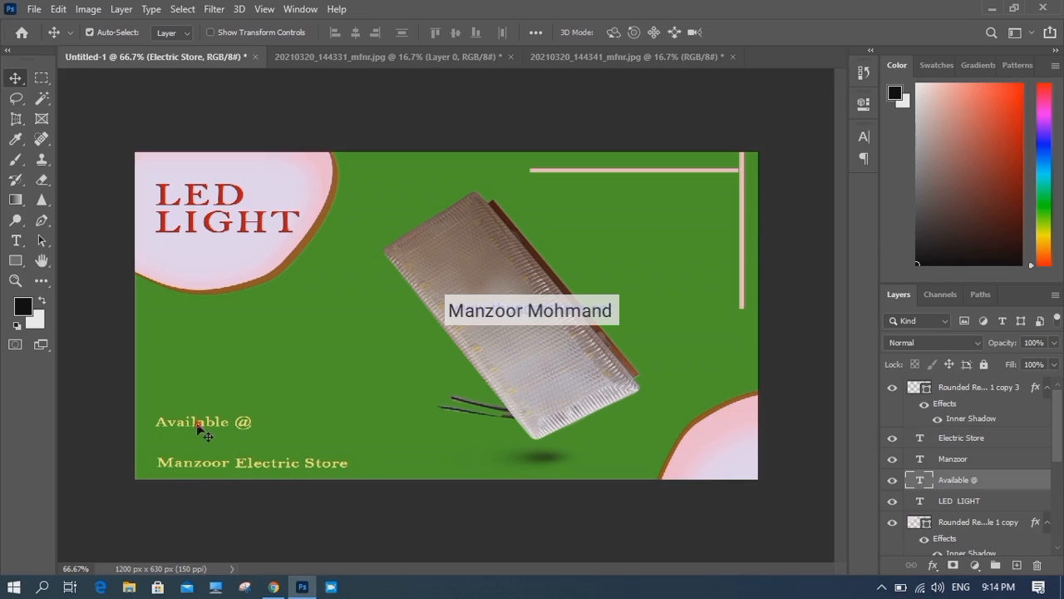
pyautogui.moveTo(200, 425); pyautogui.dragTo(204, 446)
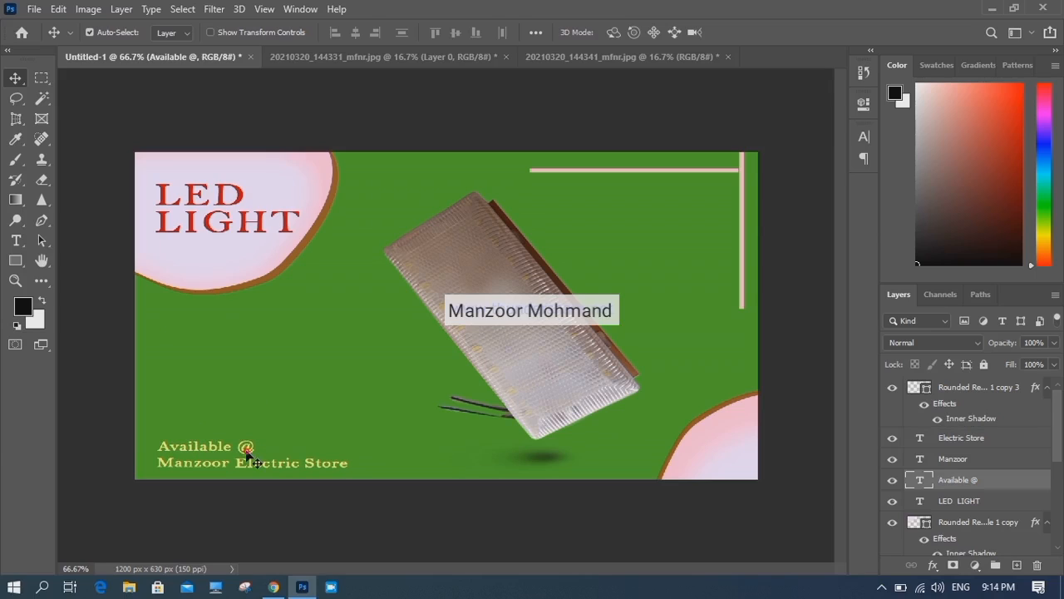
# Duplicate the Available @ text near the canvas's lower-right shape, replace the copy's text with Parchaway Bazar and commit it.
pyautogui.moveTo(247, 453); pyautogui.dragTo(655, 465)
pyautogui.doubleClick(619, 457)
pyautogui.write('Pa')
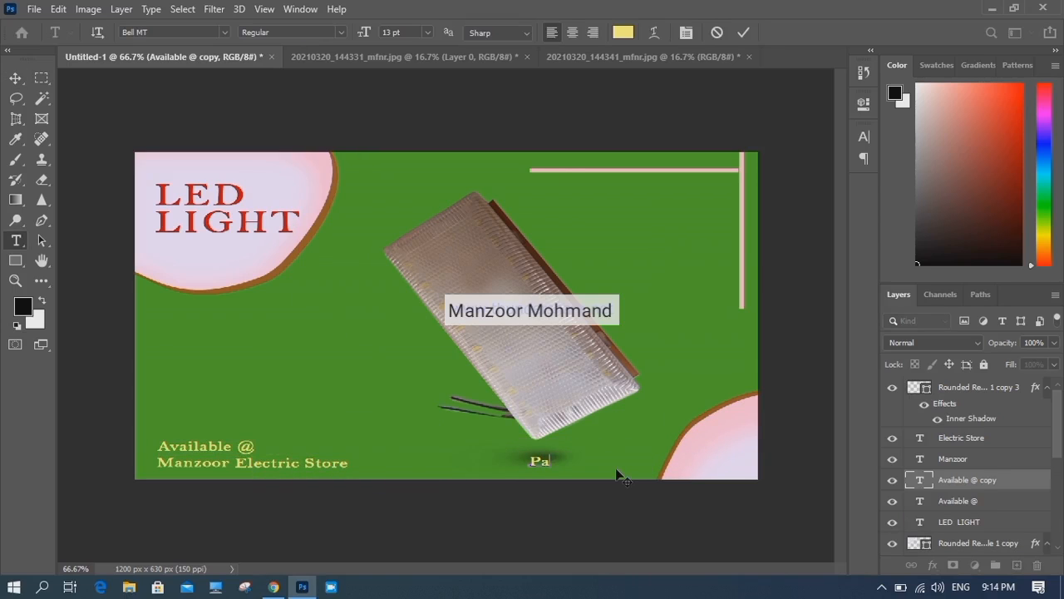
pyautogui.write('rchaway Ba')
pyautogui.click(748, 32)
pyautogui.press('v')
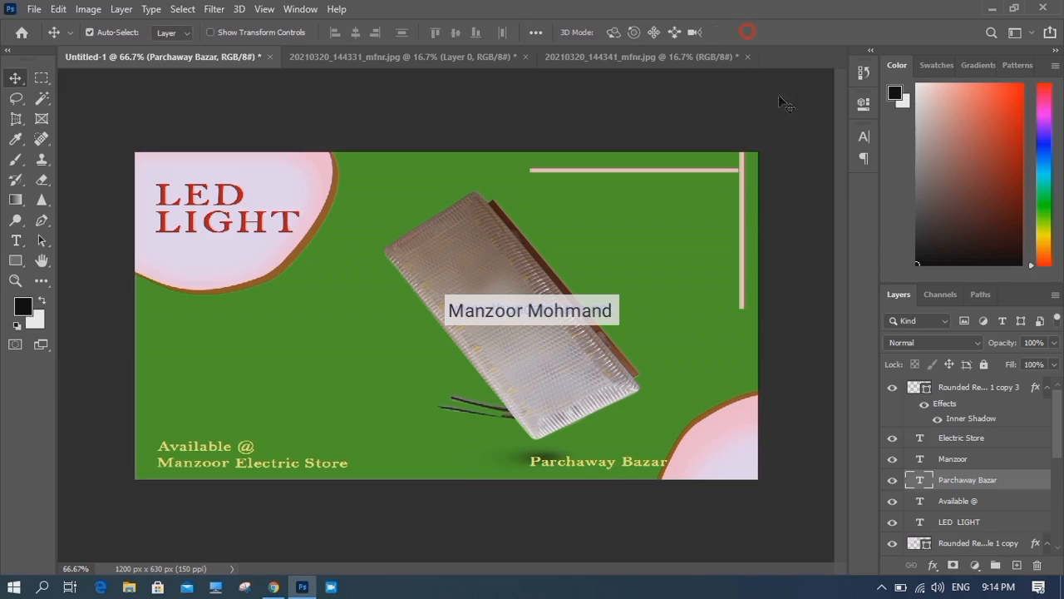
# Split the Parchaway Bazar text onto two lines with Bazar on the second line, and commit it.
pyautogui.doubleClick(630, 470)
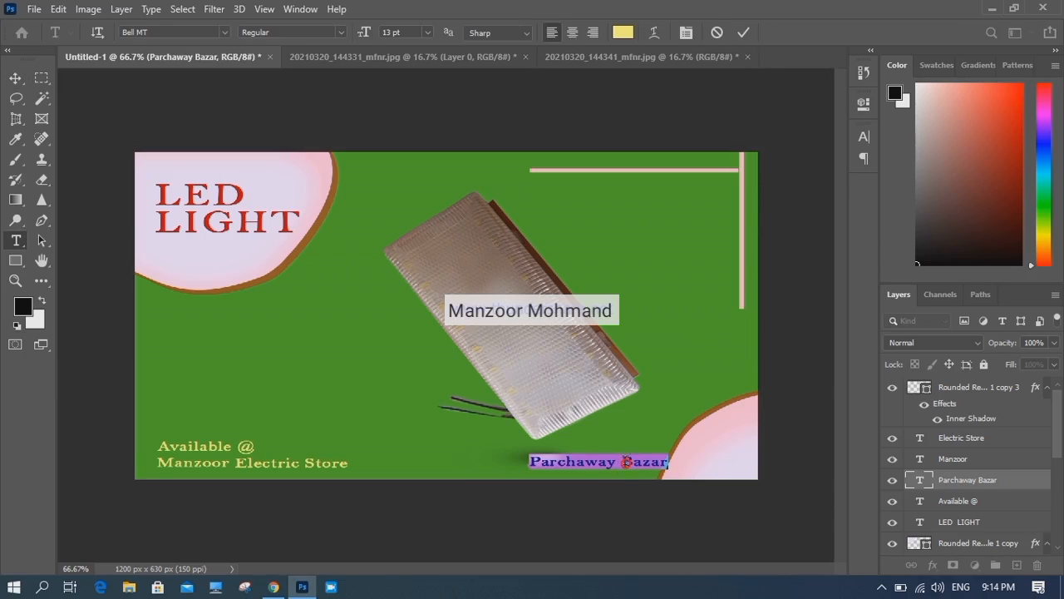
pyautogui.click(623, 460)
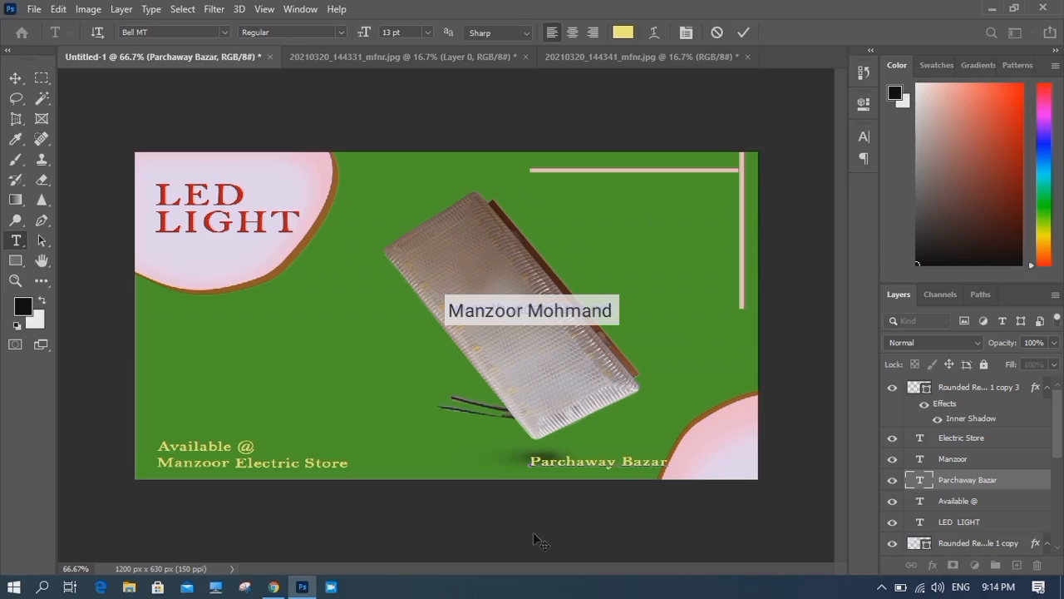
pyautogui.press('BackSpace')
pyautogui.press('BackSpace')
pyautogui.press('BackSpace')
pyautogui.press('BackSpace')
pyautogui.press('BackSpace')
pyautogui.press('BackSpace')
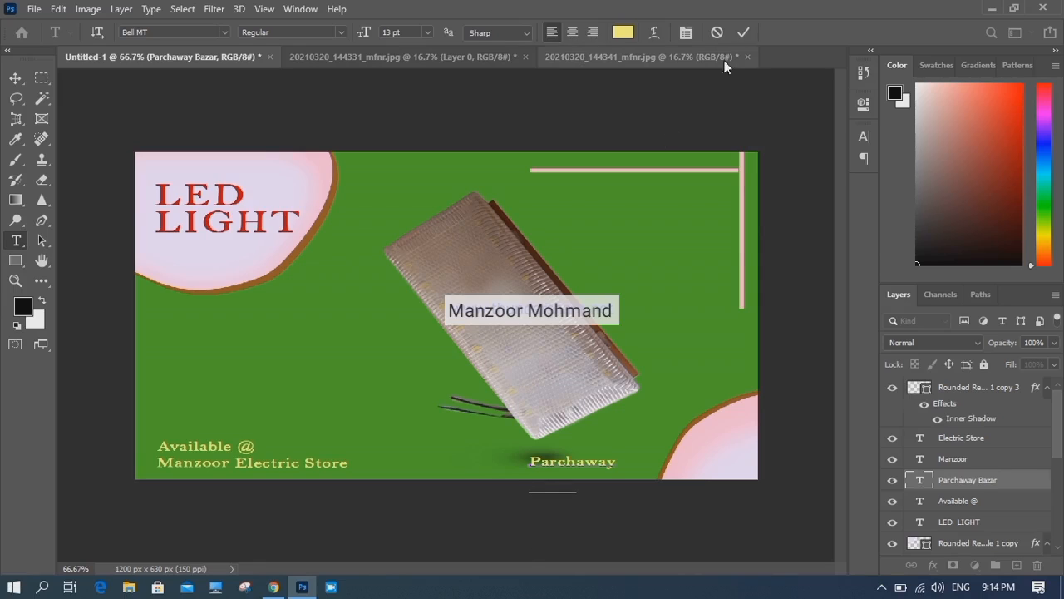
pyautogui.click(740, 33)
pyautogui.press('v')
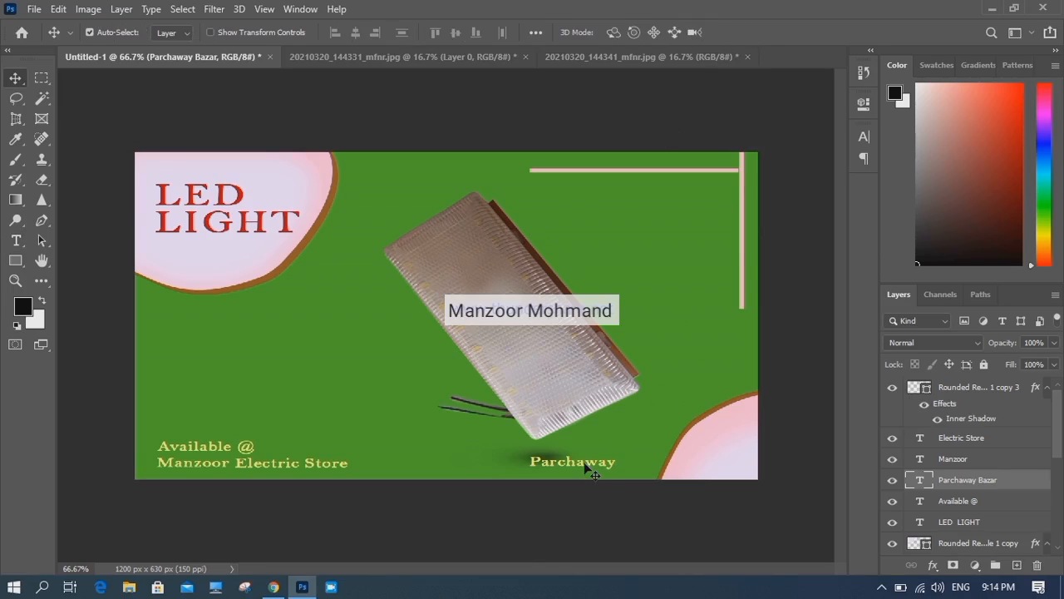
# Move the Parchaway Bazar text onto the green area below the pink bars, set its leading to 17 pt and commit it.
pyautogui.moveTo(585, 468); pyautogui.dragTo(677, 214)
pyautogui.doubleClick(677, 214)
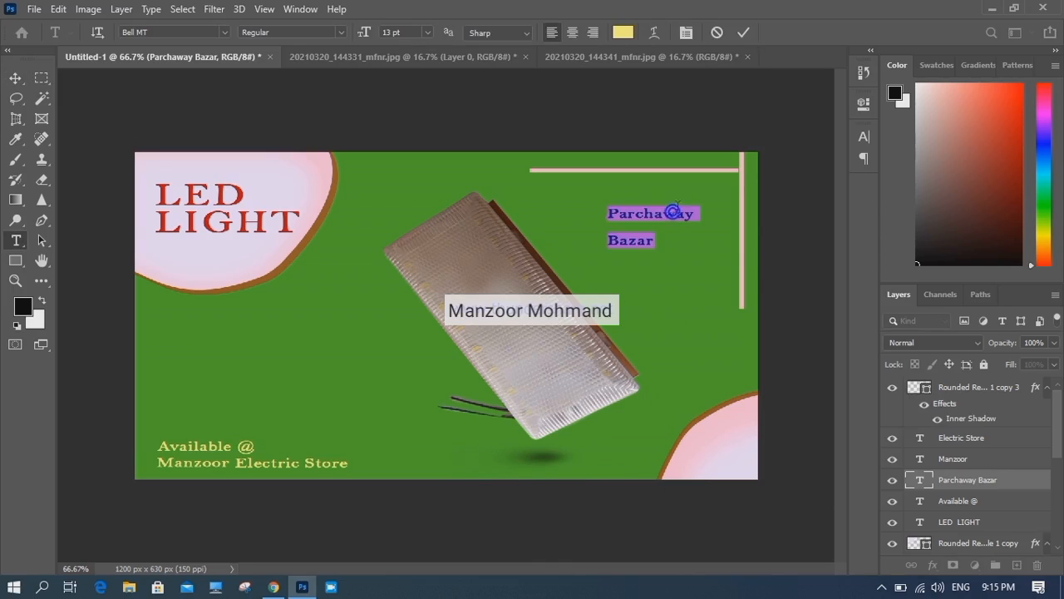
pyautogui.click(872, 141)
pyautogui.click(816, 178)
pyautogui.scroll(-7, 816, 178)
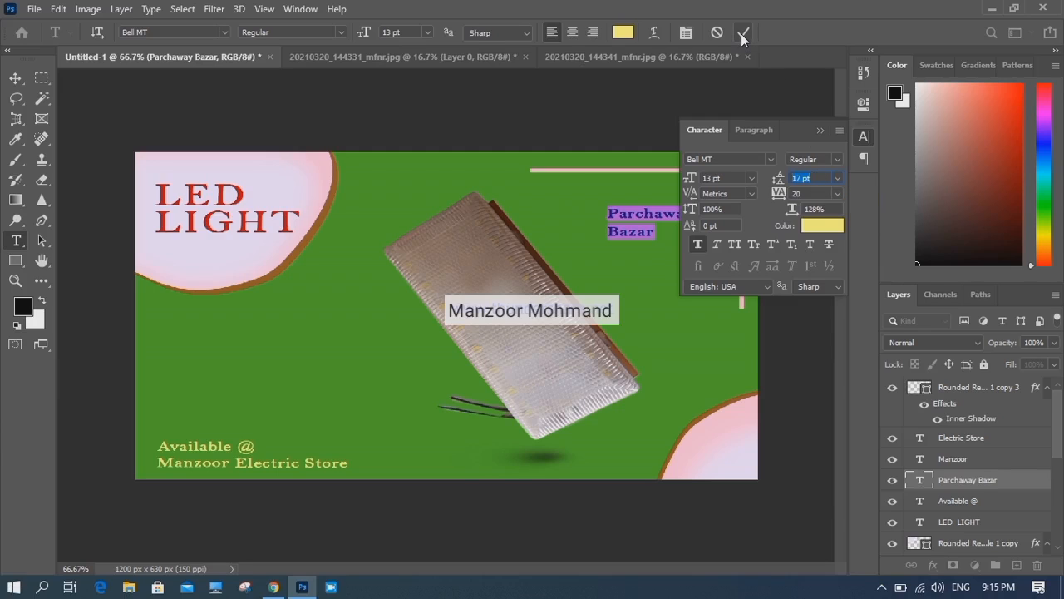
pyautogui.click(742, 34)
pyautogui.click(820, 130)
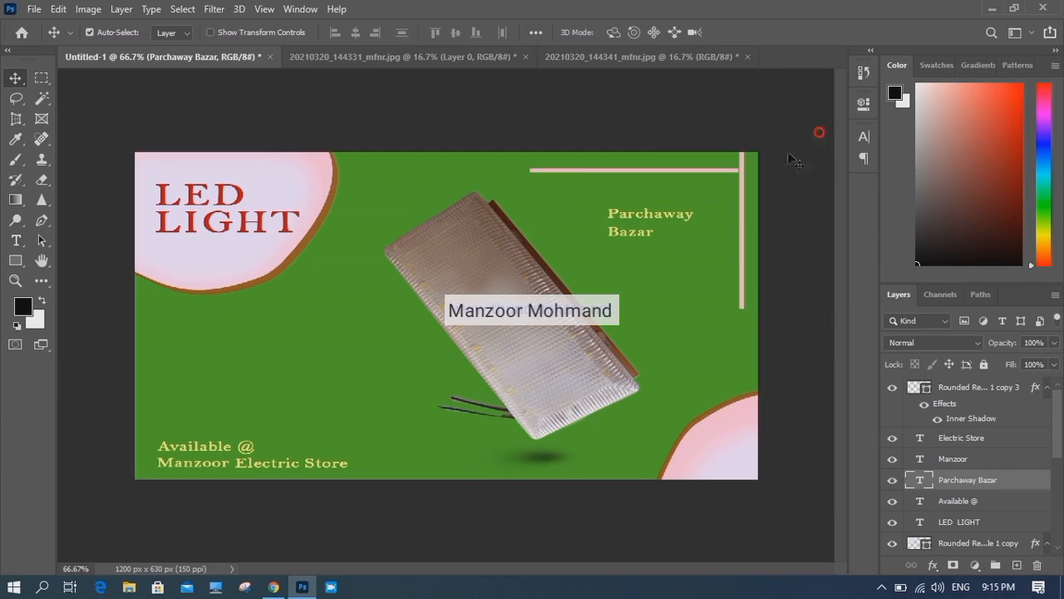
# Set the Parchaway Bazar text's leading to 14 pt and its font size to 10 pt.
pyautogui.doubleClick(665, 224)
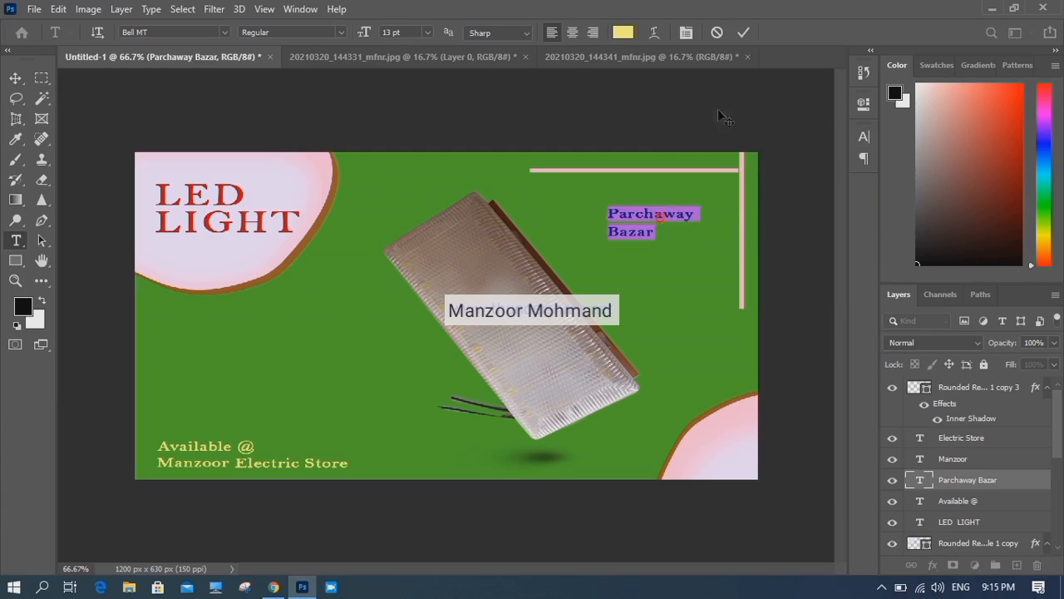
pyautogui.click(859, 140)
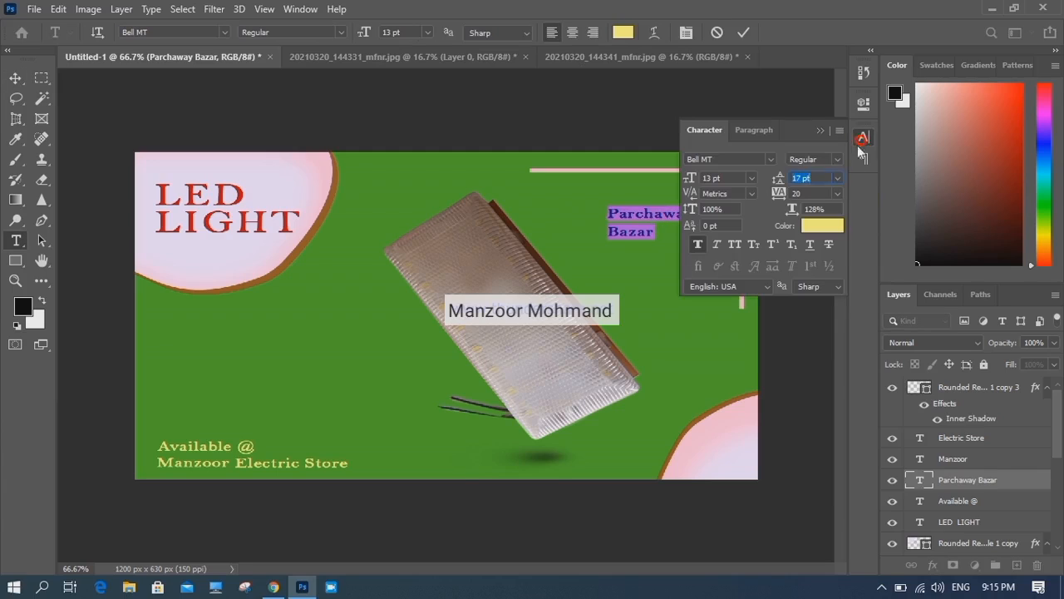
pyautogui.doubleClick(798, 178)
pyautogui.press('Down')
pyautogui.press('Down')
pyautogui.press('Down')
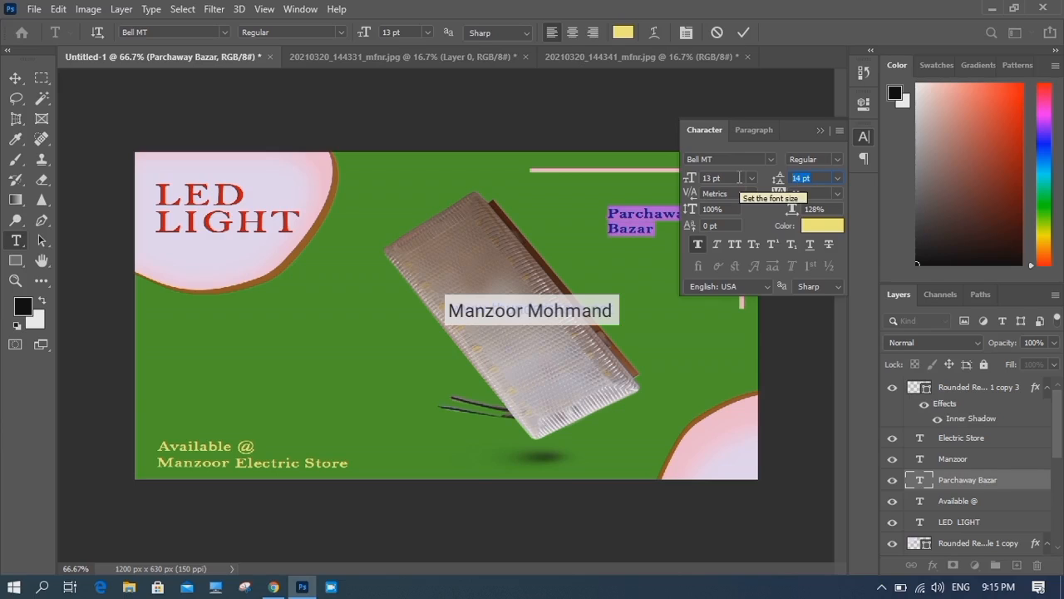
pyautogui.doubleClick(739, 177)
pyautogui.press('Down')
pyautogui.press('Down')
pyautogui.press('Down')
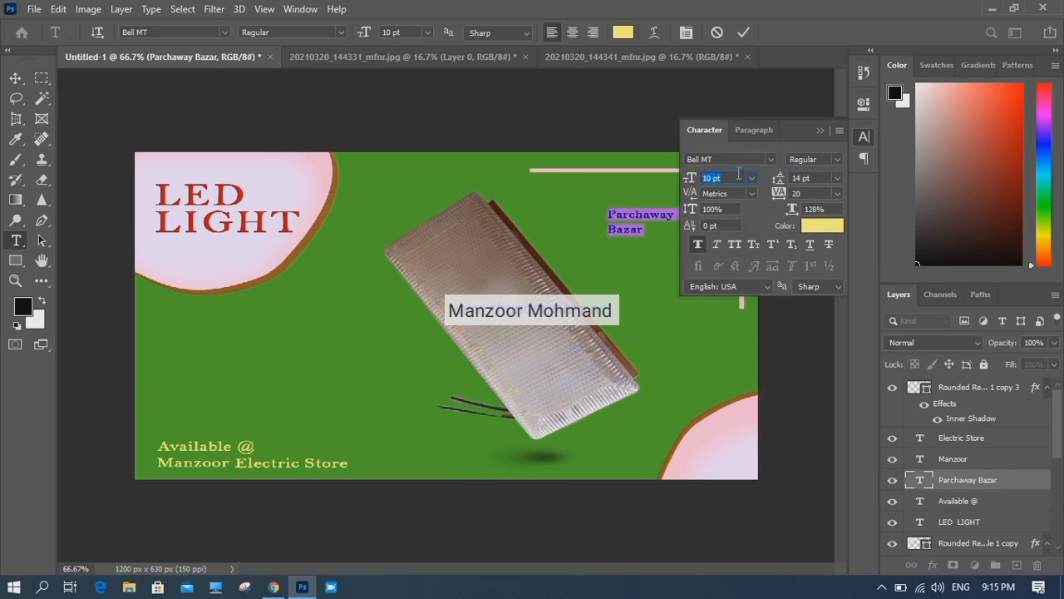
# Center-align the Parchaway Bazar text, change its color to dark brown and commit it.
pyautogui.click(573, 32)
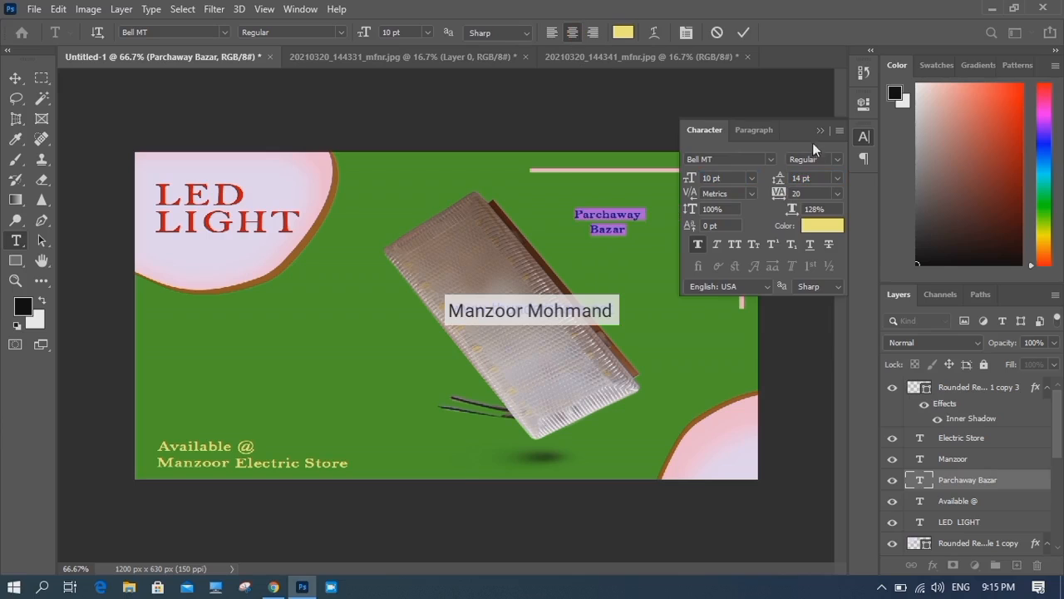
pyautogui.click(822, 226)
pyautogui.click(757, 209)
pyautogui.click(1016, 125)
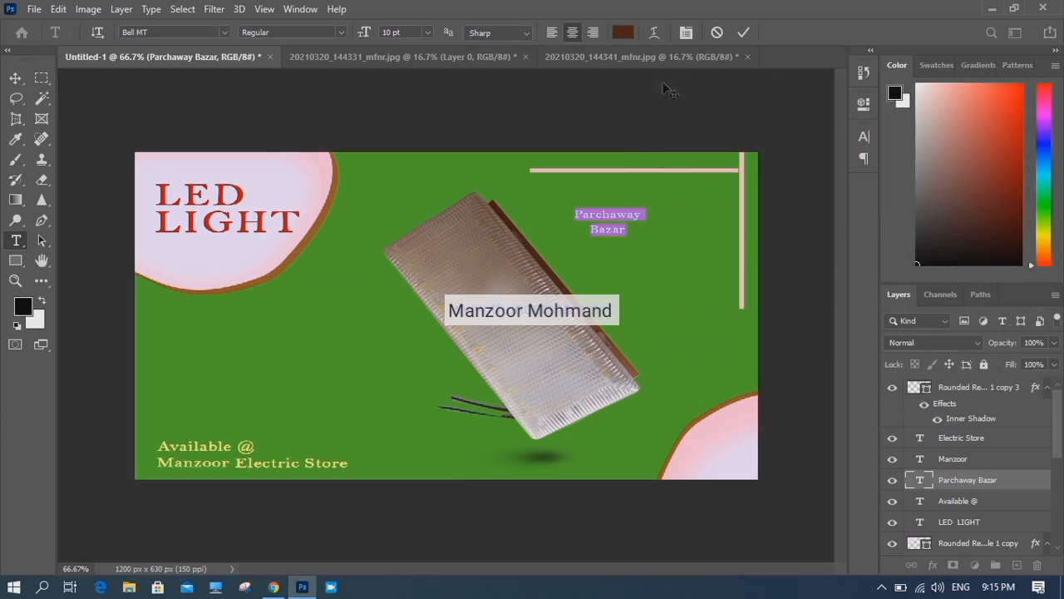
pyautogui.click(743, 32)
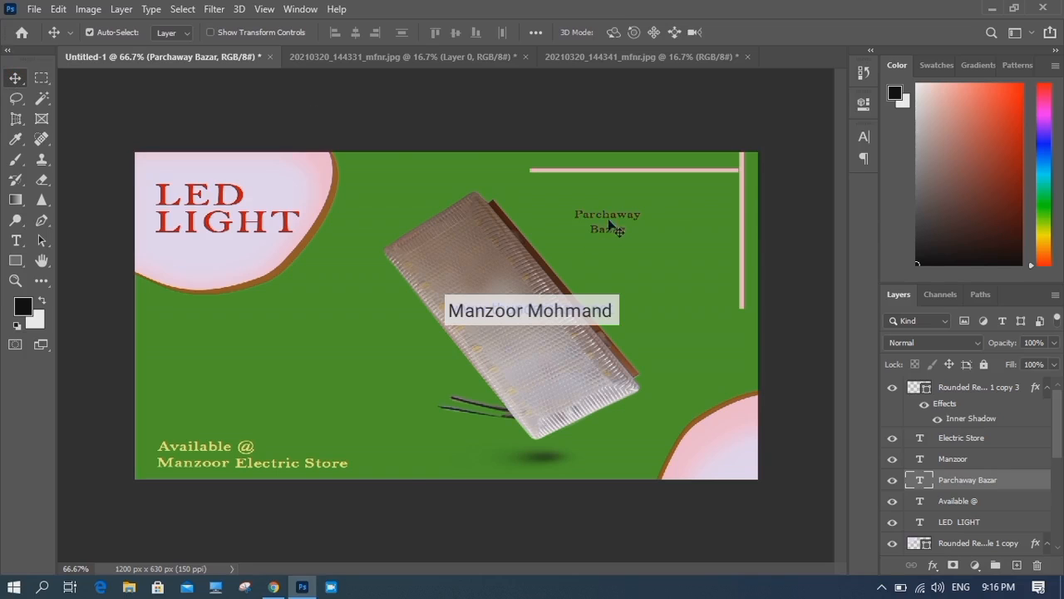
# Bring the Parchaway Bazar layer to the front, move it onto the canvas's lower-right pink shape and right-align the text.
pyautogui.hotkey('ctrl', 'shift', ']')
pyautogui.moveTo(615, 226); pyautogui.dragTo(717, 452)
pyautogui.doubleClick(731, 454)
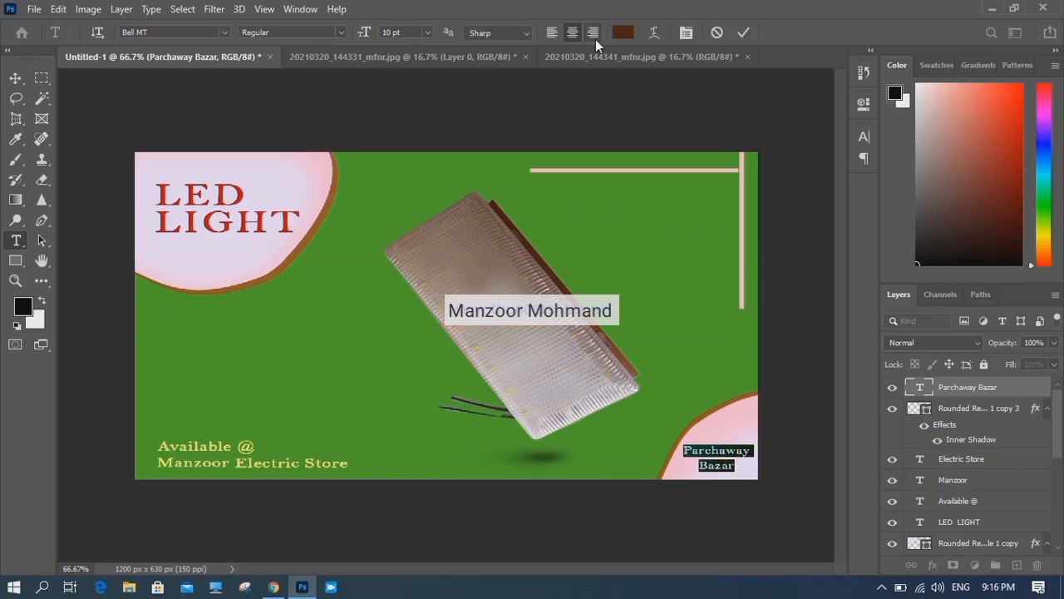
pyautogui.click(593, 36)
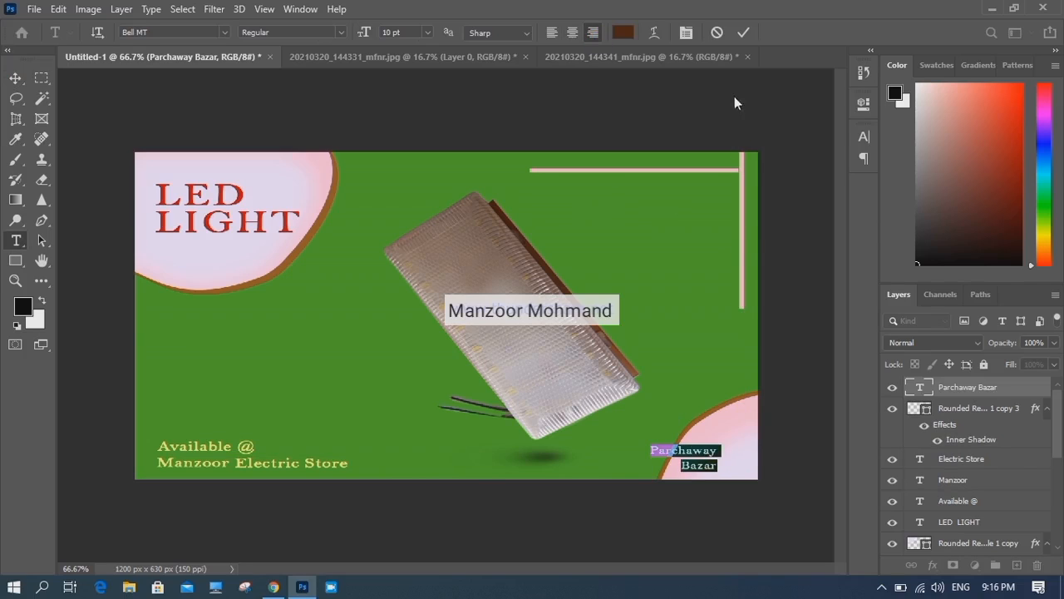
pyautogui.click(744, 32)
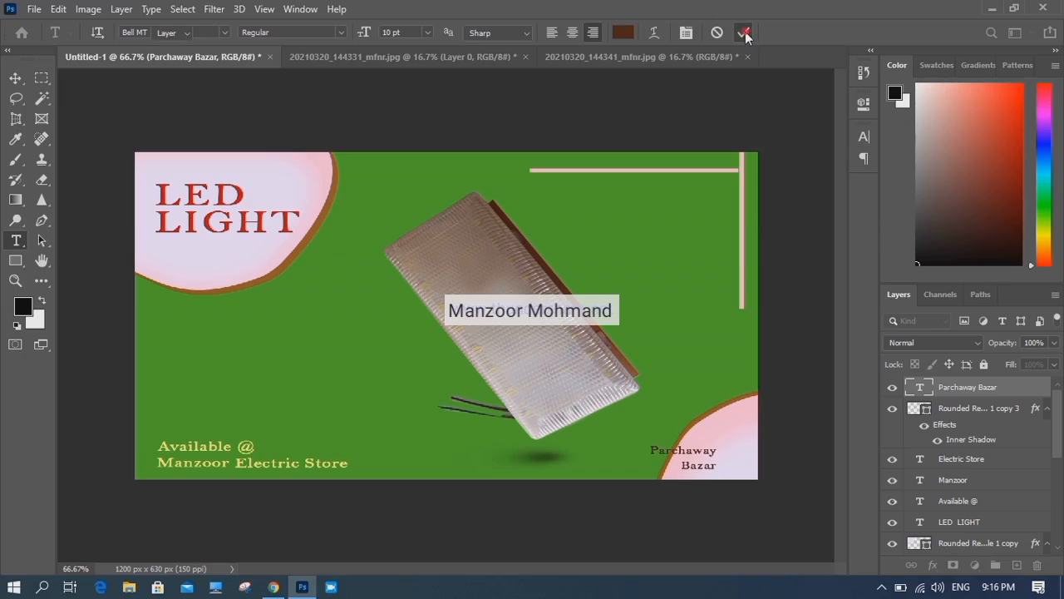
# Nudge the Parchaway Bazar text right until it sits inside the lower-right pink shape.
pyautogui.press('v')
pyautogui.press('Right')
pyautogui.press('Right')
pyautogui.press('Right')
pyautogui.press('Right')
pyautogui.press('Right')
pyautogui.press('Right')
pyautogui.press('Right')
pyautogui.press('Right')
pyautogui.press('Right')
pyautogui.press('Right')
pyautogui.press('Right')
pyautogui.press('Right')
pyautogui.press('Right')
pyautogui.press('Right')
pyautogui.press('Right')
pyautogui.press('Right')
pyautogui.press('Right')
pyautogui.press('Right')
pyautogui.press('Right')
pyautogui.press('Right')
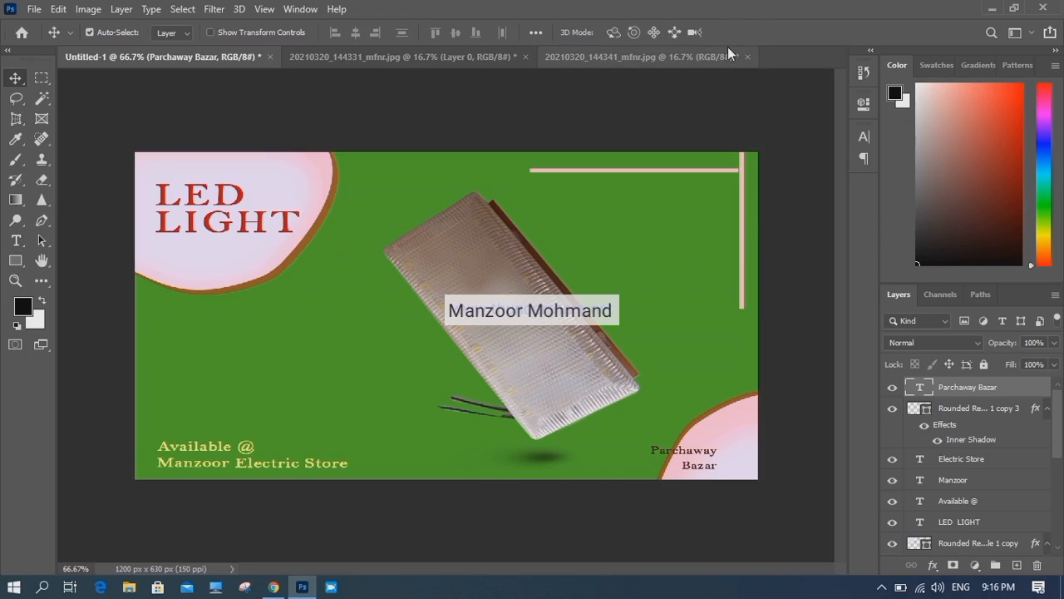
pyautogui.press('Right')
pyautogui.press('Right')
pyautogui.press('Right')
pyautogui.press('Right')
pyautogui.press('Right')
pyautogui.press('Right')
pyautogui.press('Right')
pyautogui.press('Right')
pyautogui.press('Right')
pyautogui.press('Right')
pyautogui.press('Right')
pyautogui.press('Right')
pyautogui.press('Right')
pyautogui.press('Right')
pyautogui.press('Right')
pyautogui.press('Right')
pyautogui.press('Right')
pyautogui.press('Right')
pyautogui.press('Right')
pyautogui.press('Right')
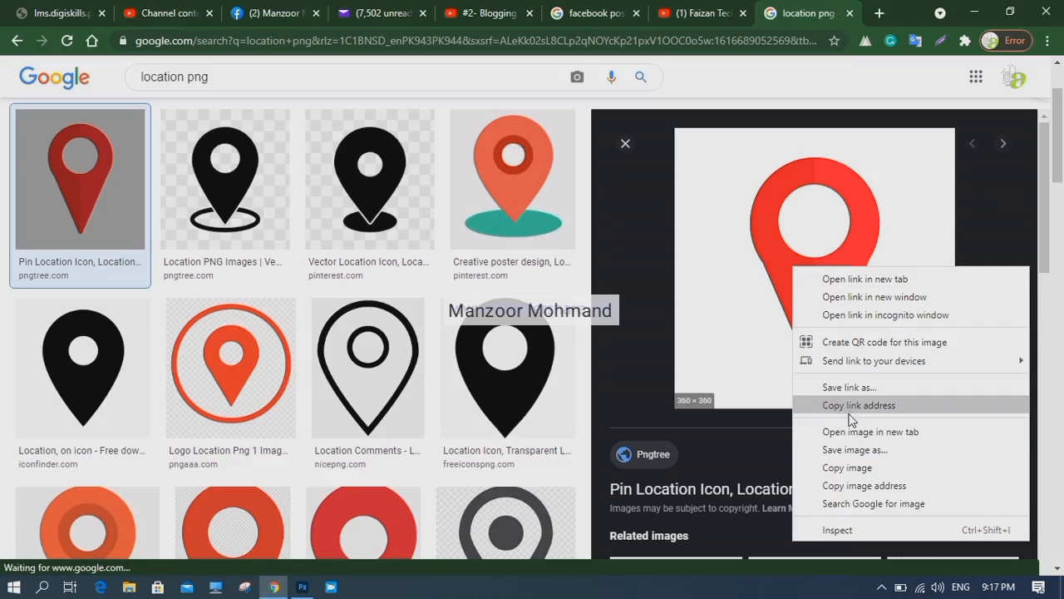
# Copy the red location pin image from the browser, and in its Photoshop document select the white surroundings and invert the selection.
pyautogui.click(848, 468)
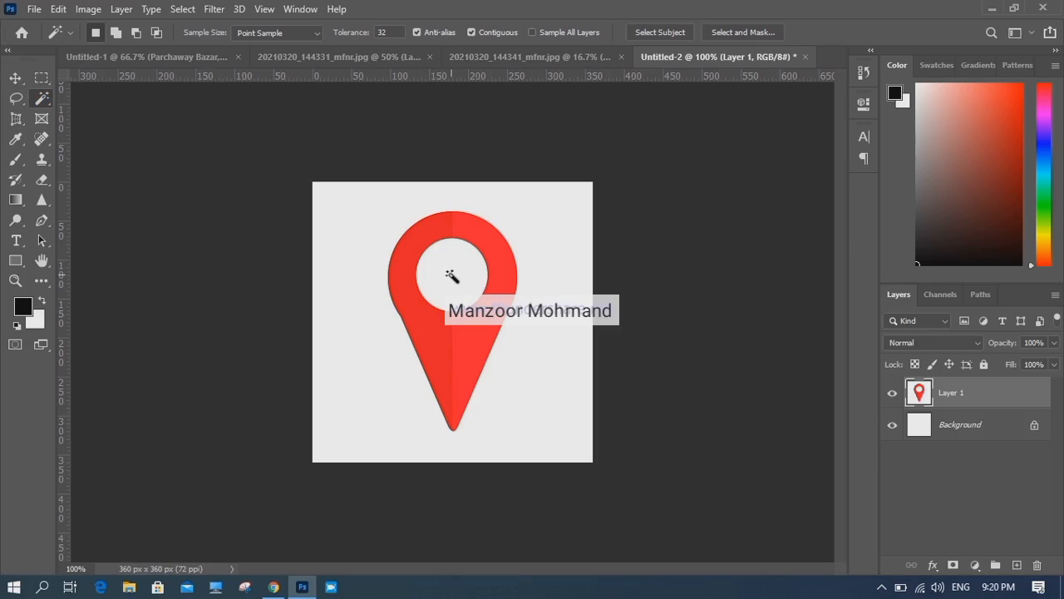
pyautogui.click(357, 264)
pyautogui.click(181, 9)
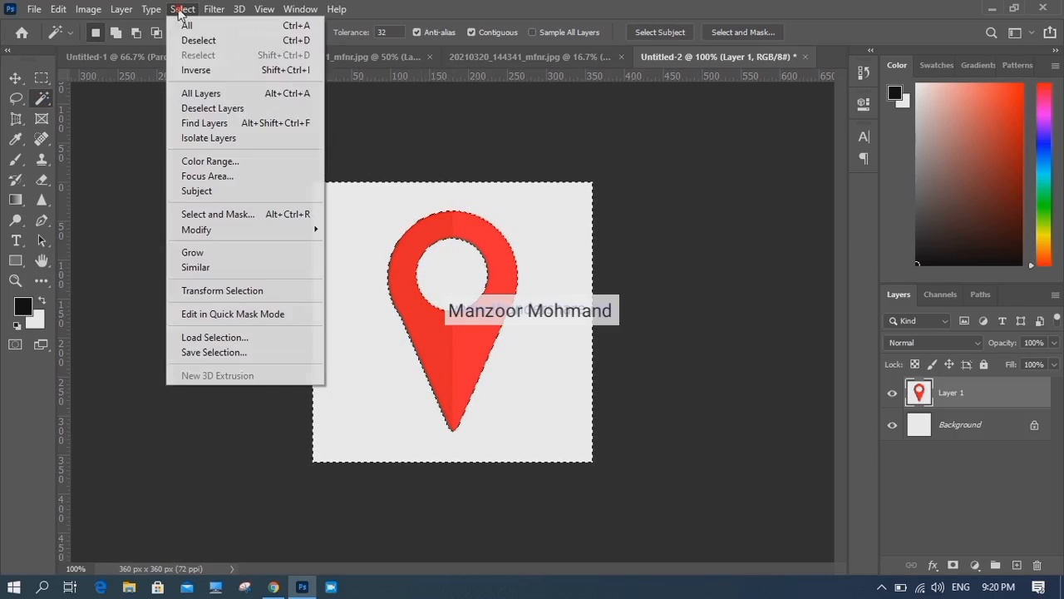
pyautogui.click(212, 70)
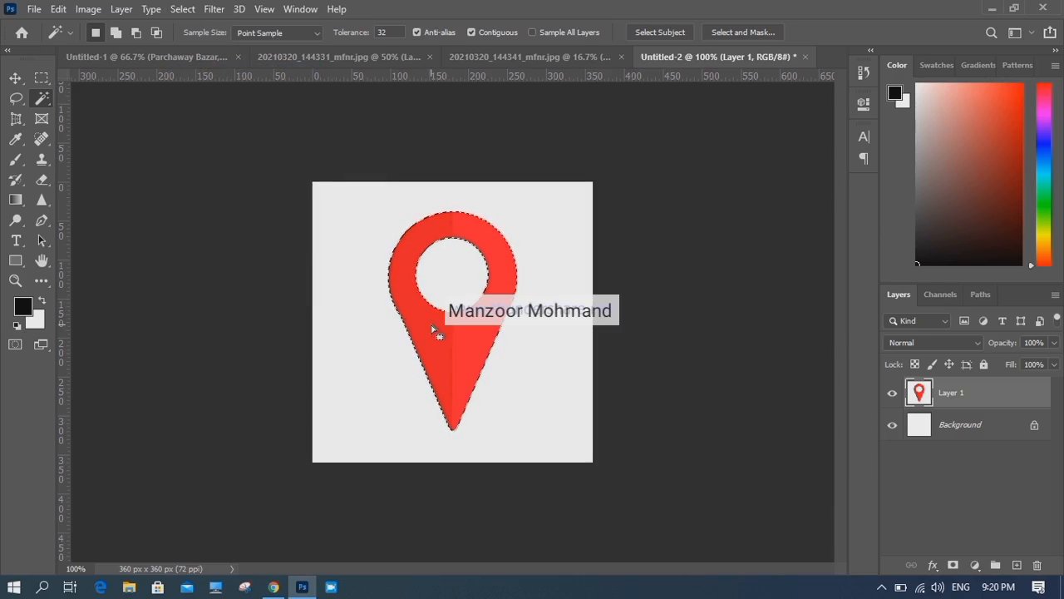
# Move the selected red pin into the banner document, placing it above the lower-right pink shape.
pyautogui.press('v')
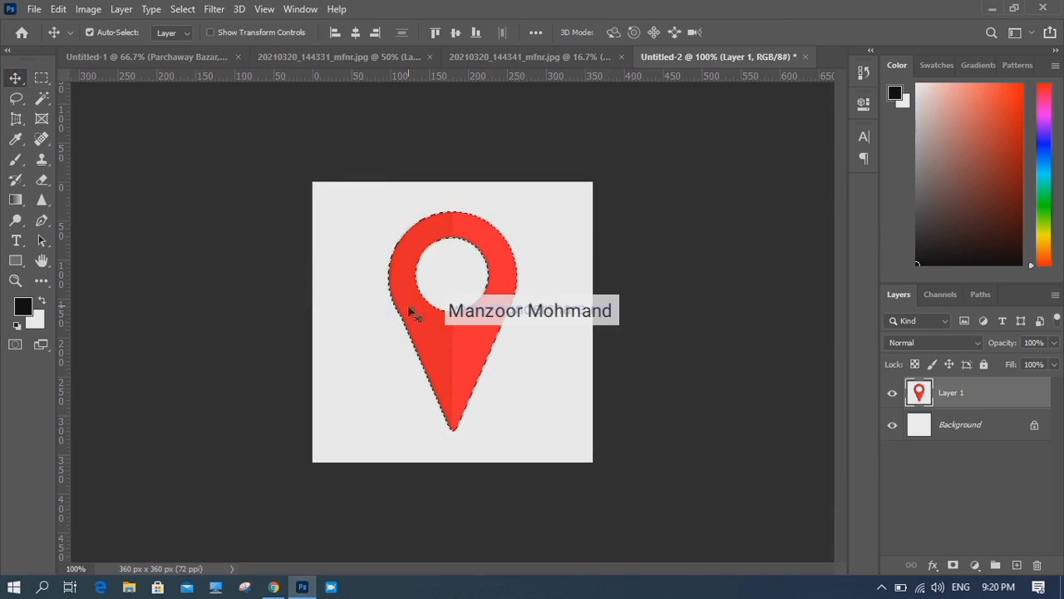
pyautogui.moveTo(408, 304); pyautogui.dragTo(224, 114)
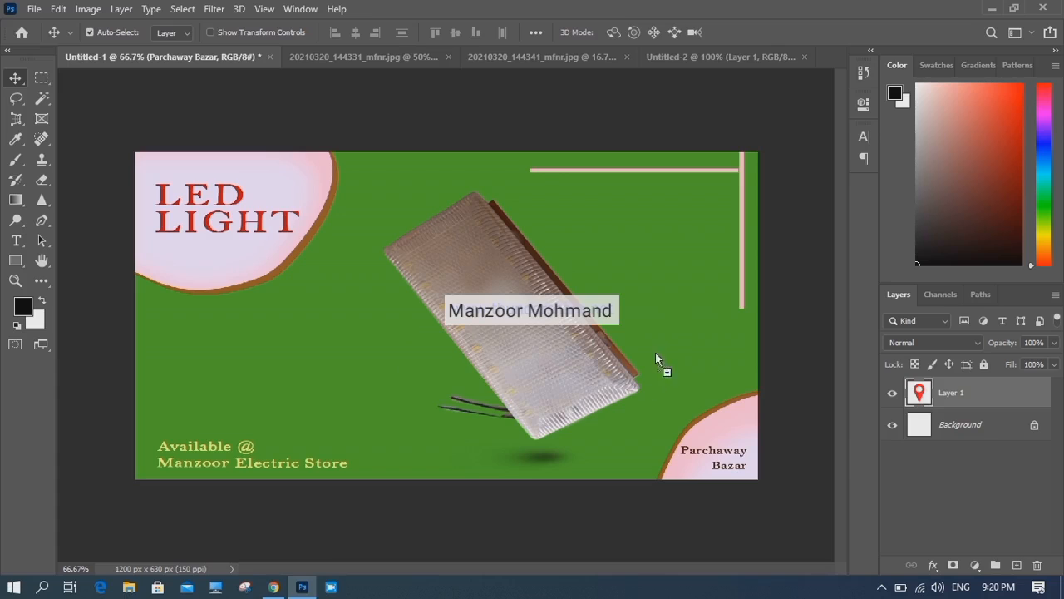
pyautogui.moveTo(664, 311); pyautogui.dragTo(687, 342)
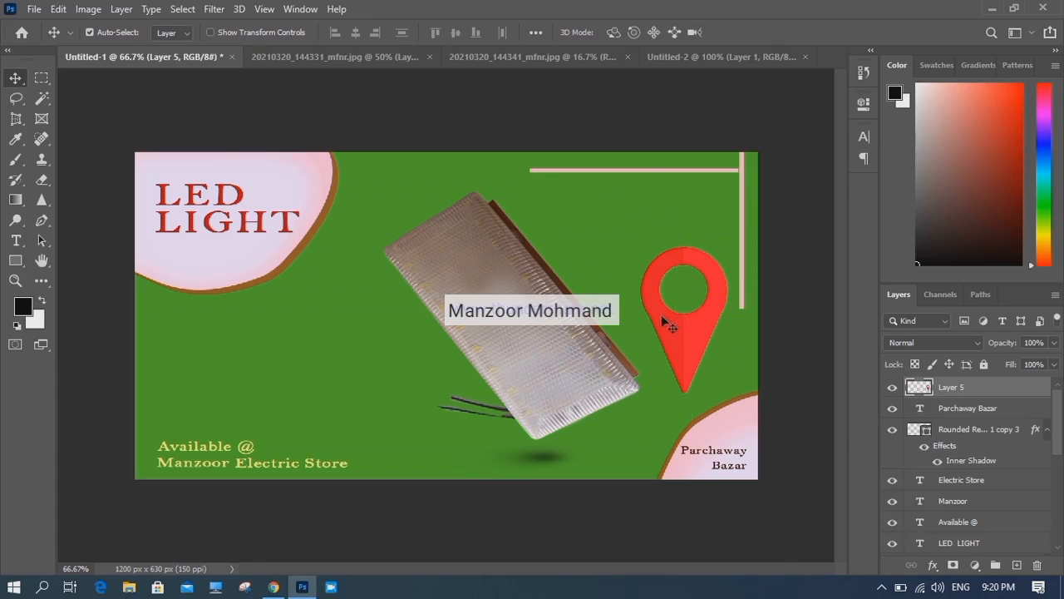
# Scale the pin to about 28% width and 23% height, and move it into the pink shape above Parchaway Bazar.
pyautogui.hotkey('ctrl', 't')
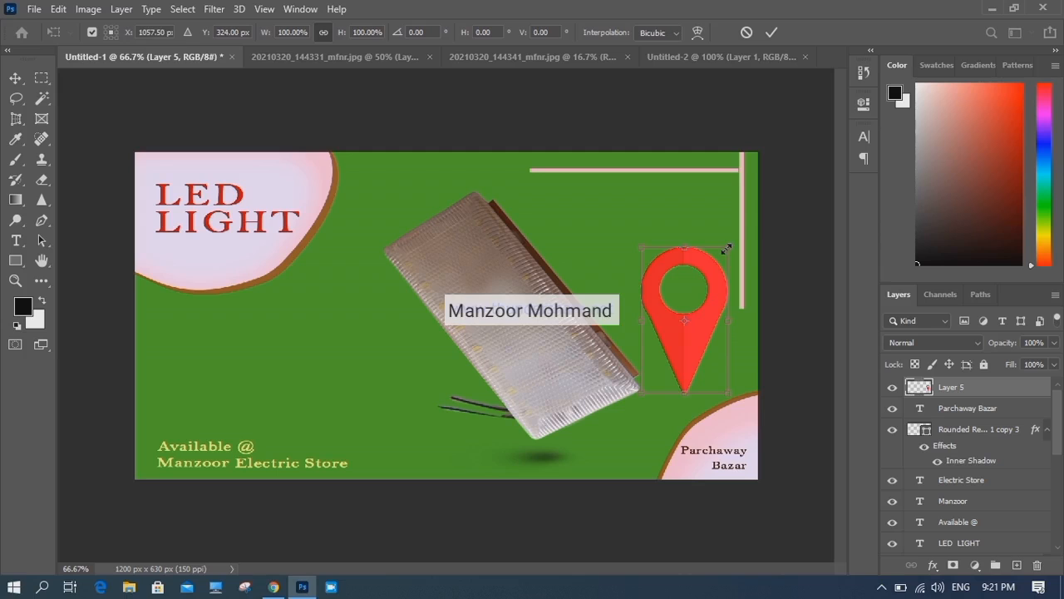
pyautogui.moveTo(726, 252); pyautogui.dragTo(664, 360)
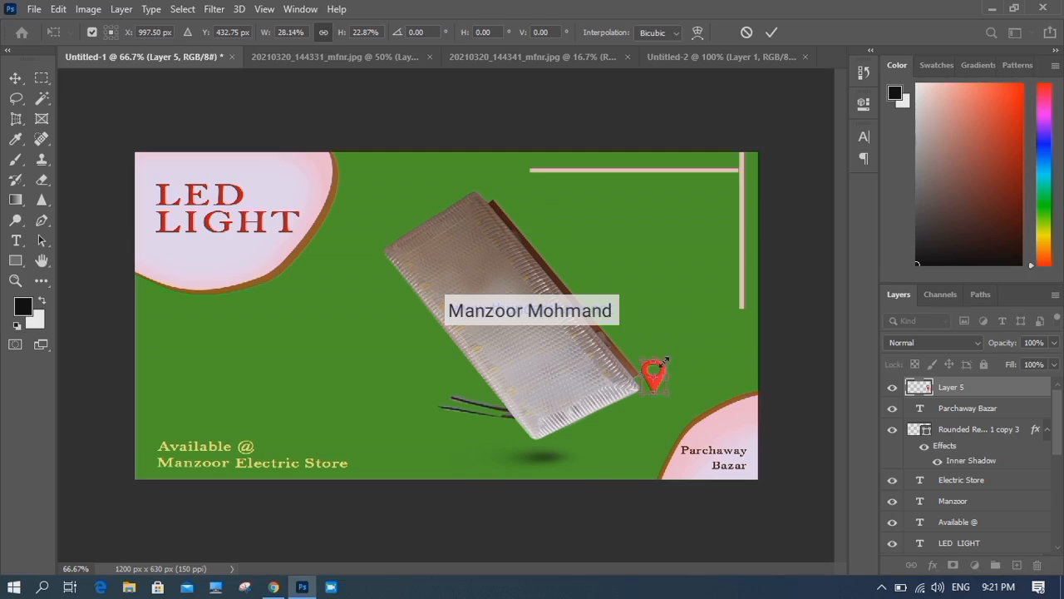
pyautogui.click(773, 33)
pyautogui.moveTo(655, 384); pyautogui.dragTo(738, 431)
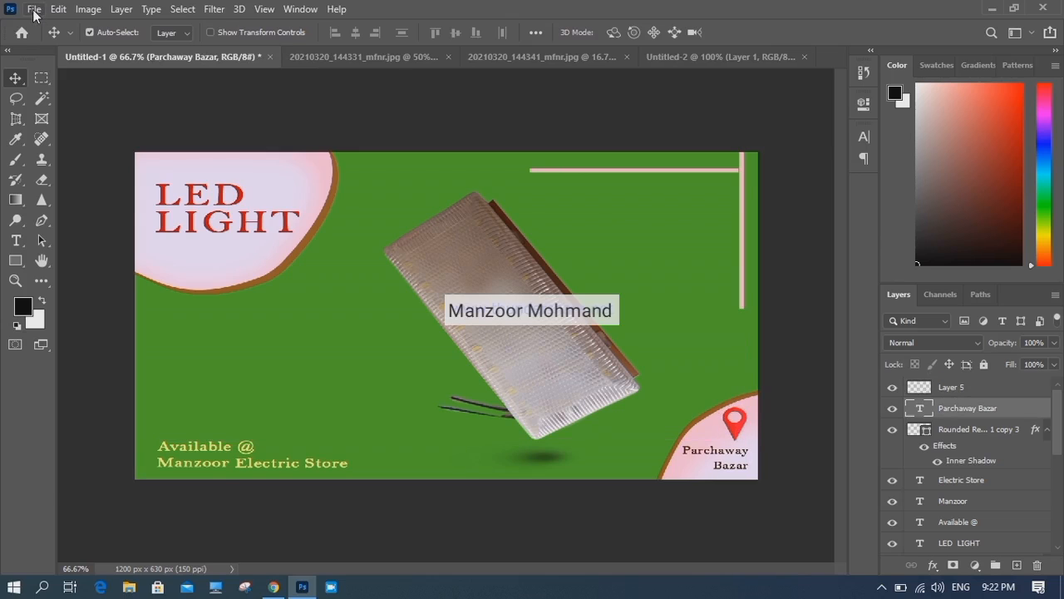
# Save the banner on the computer as led light.psd in the m e s pics folder with Maximize Compatibility on.
pyautogui.click(34, 10)
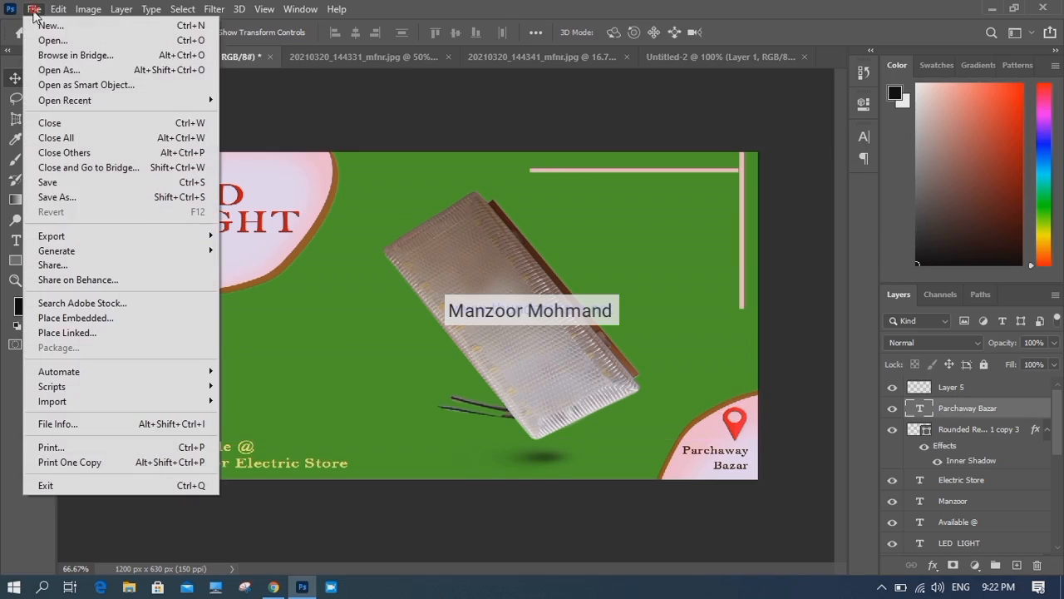
pyautogui.click(71, 197)
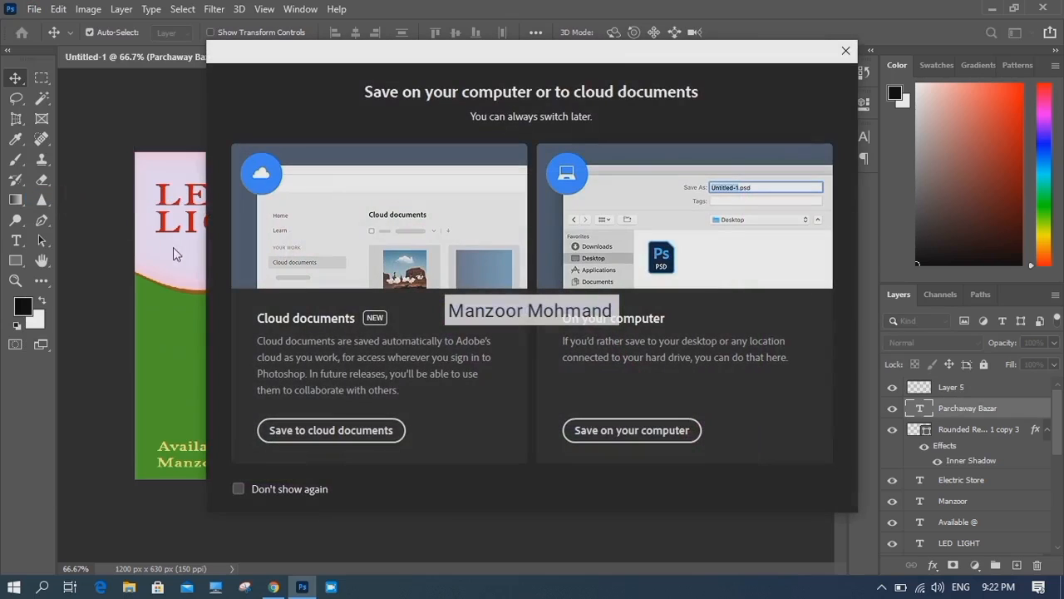
pyautogui.click(619, 430)
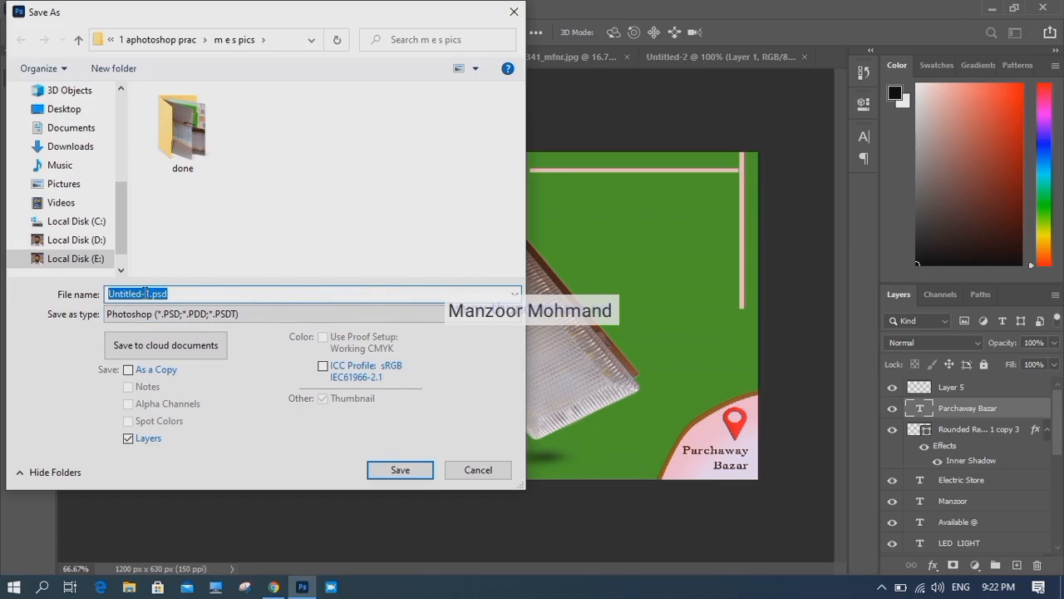
pyautogui.moveTo(150, 296); pyautogui.dragTo(4, 265)
pyautogui.press('BackSpace')
pyautogui.click(402, 470)
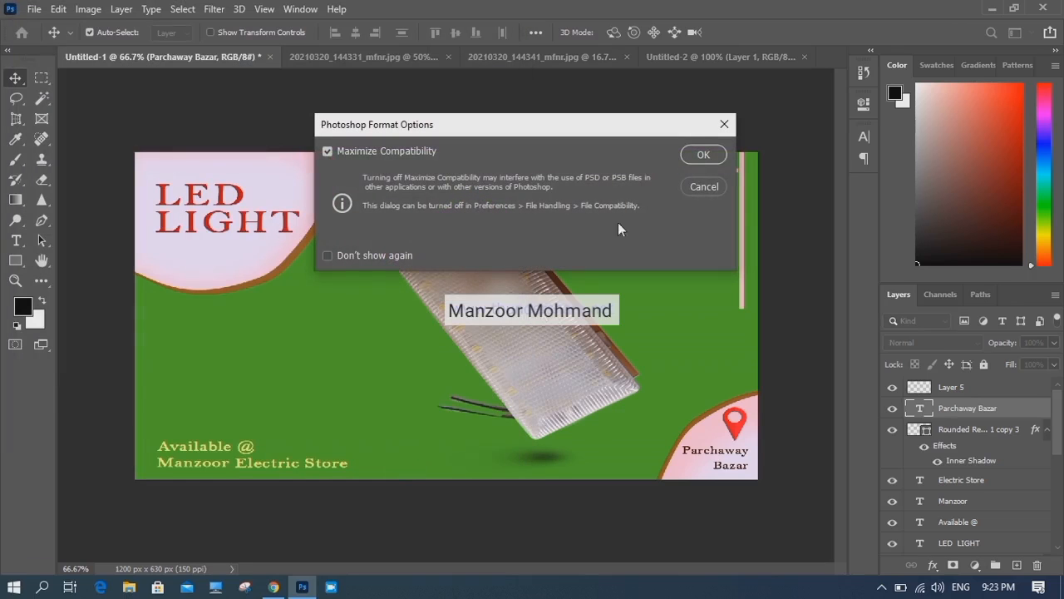
pyautogui.click(701, 156)
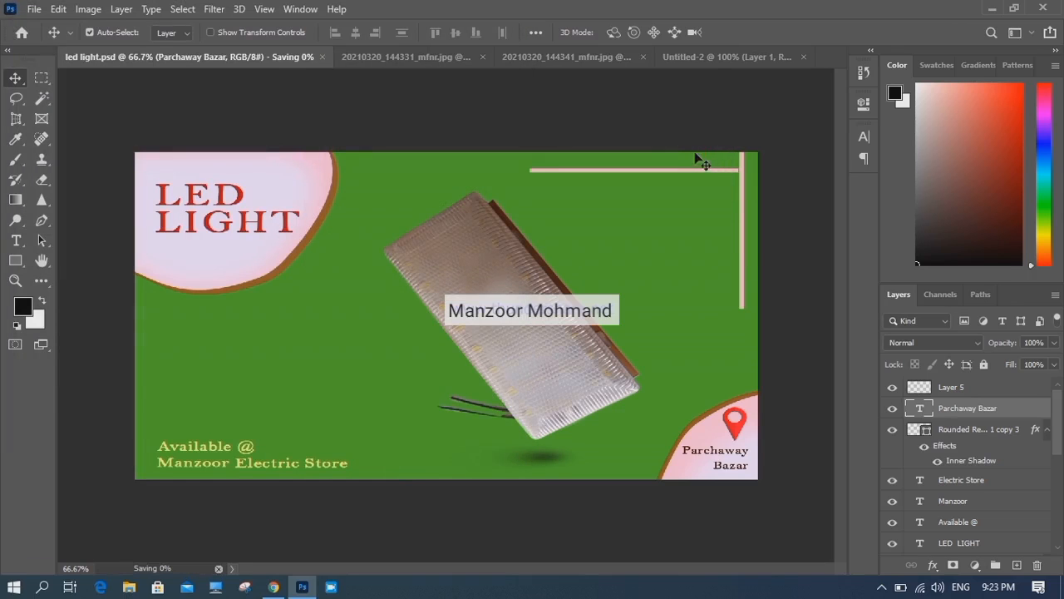
# Save a copy of the banner as led light.png in the same folder, using the large file size option.
pyautogui.click(35, 10)
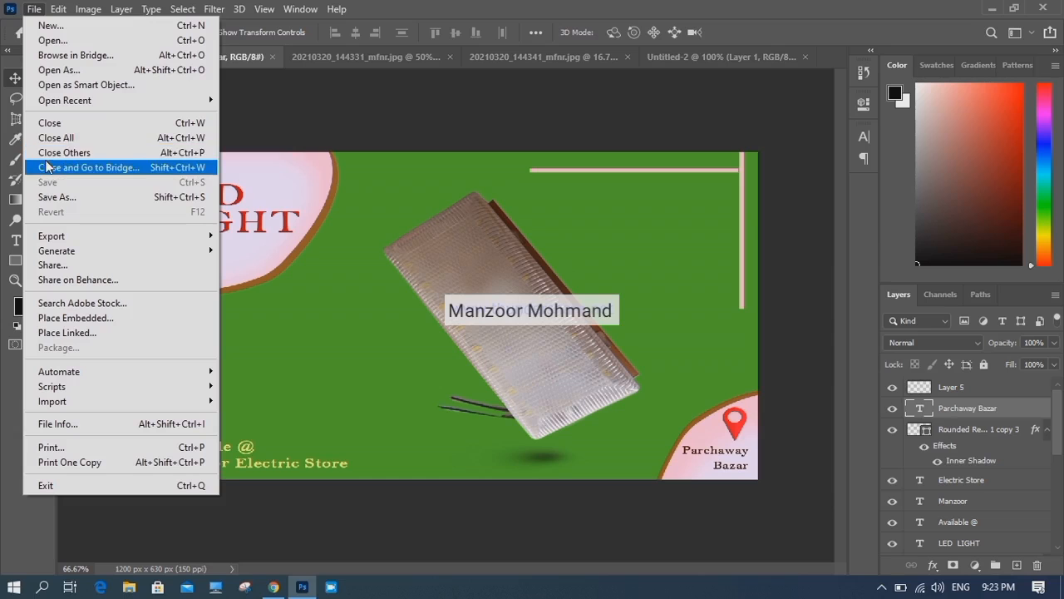
pyautogui.click(68, 199)
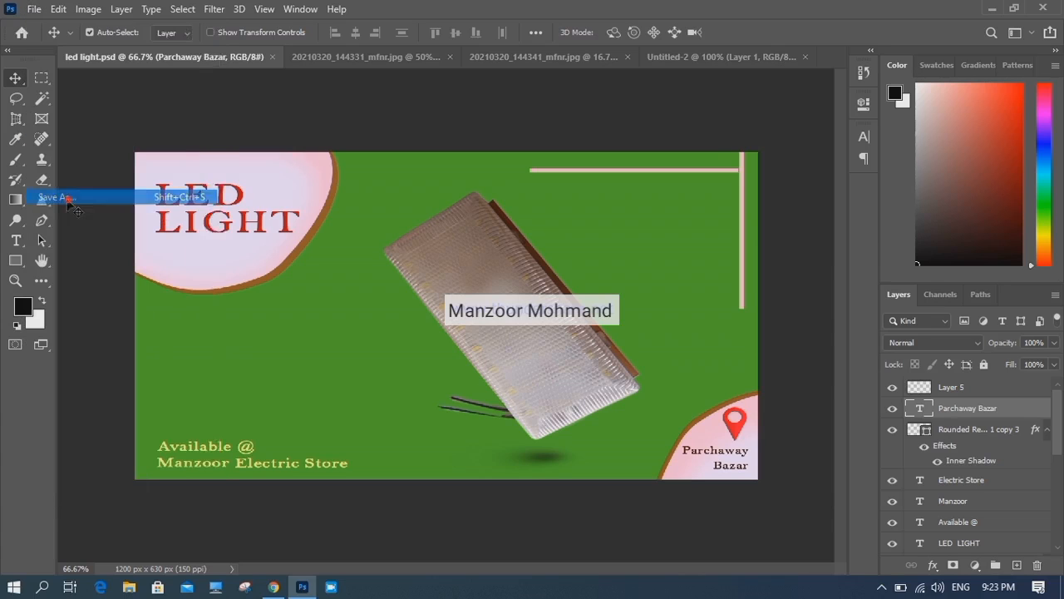
pyautogui.click(687, 435)
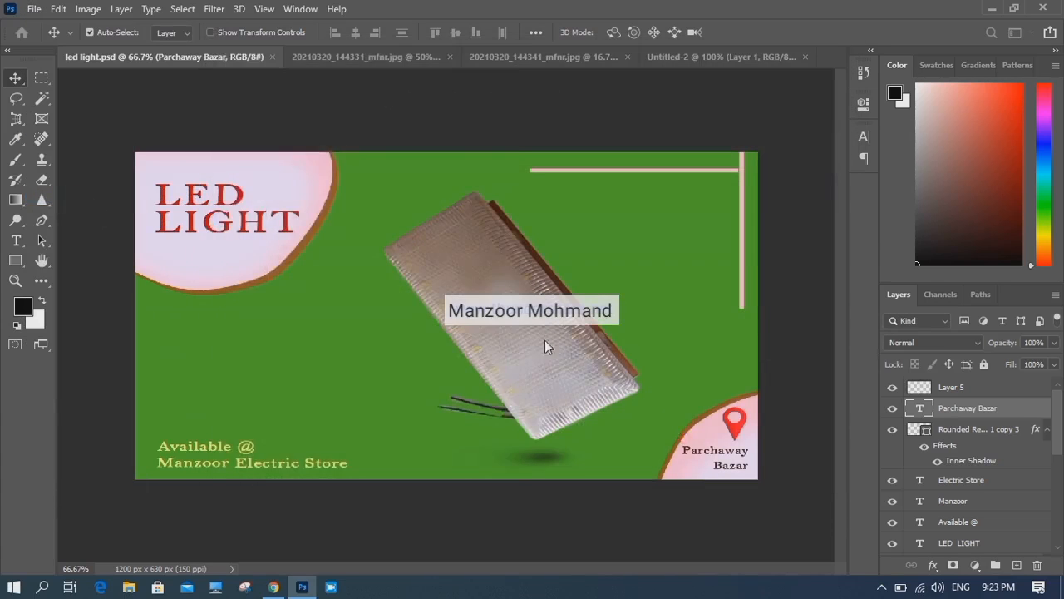
pyautogui.click(261, 317)
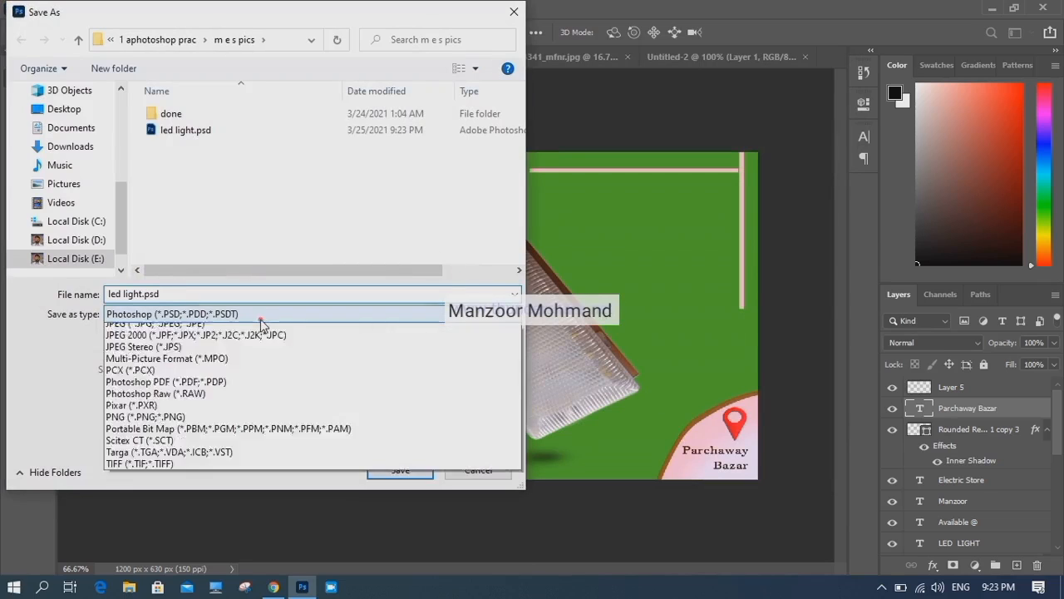
pyautogui.click(167, 532)
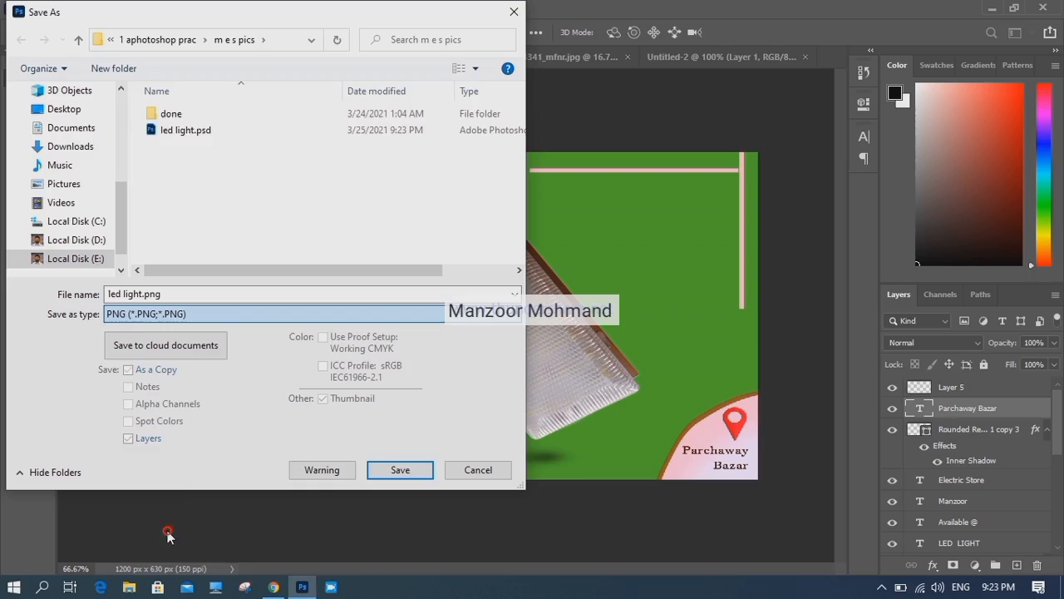
pyautogui.click(181, 295)
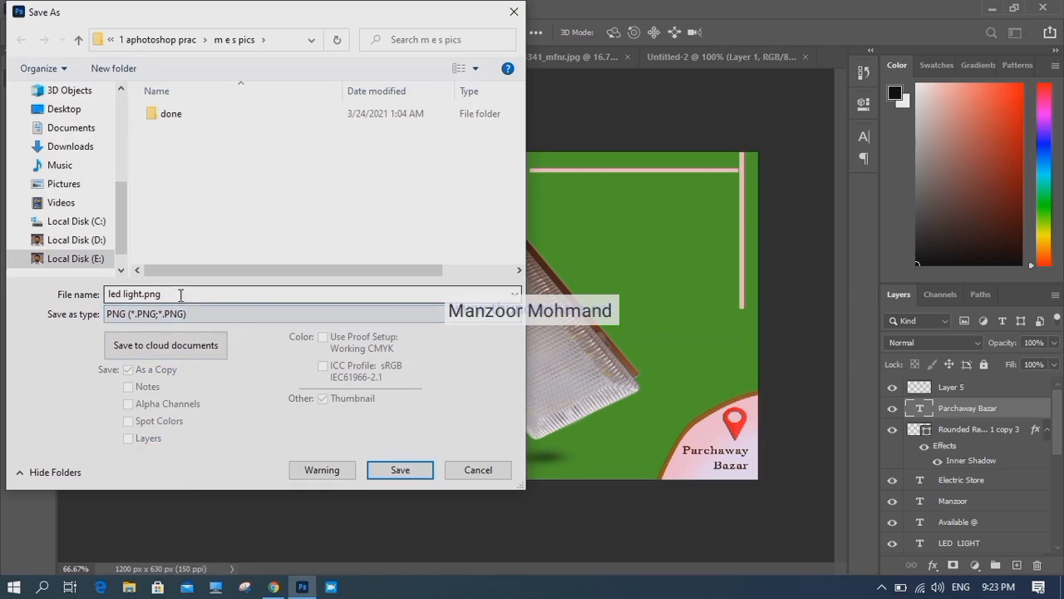
pyautogui.click(400, 470)
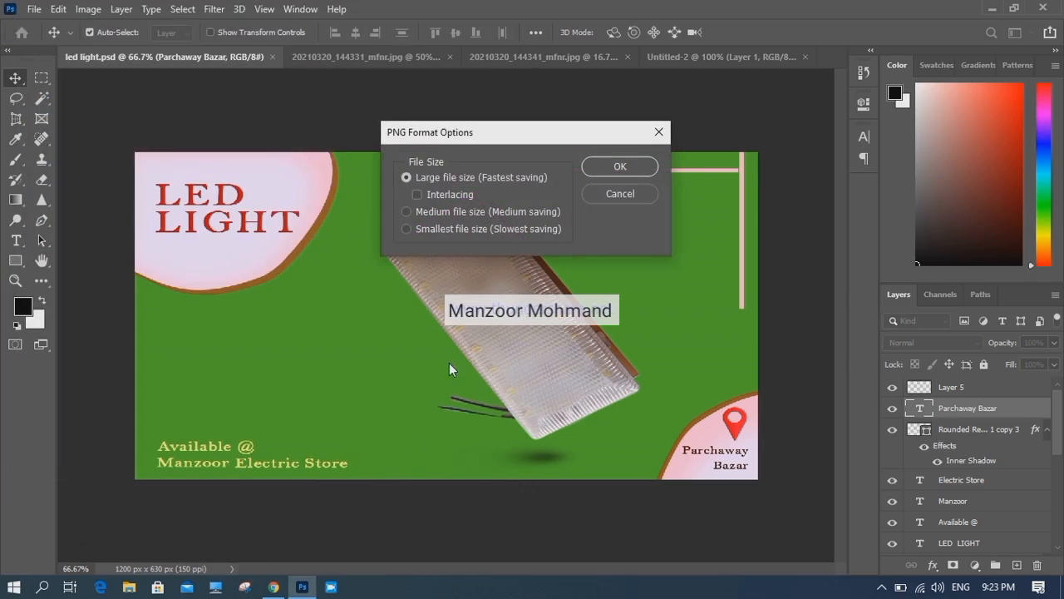
pyautogui.click(611, 168)
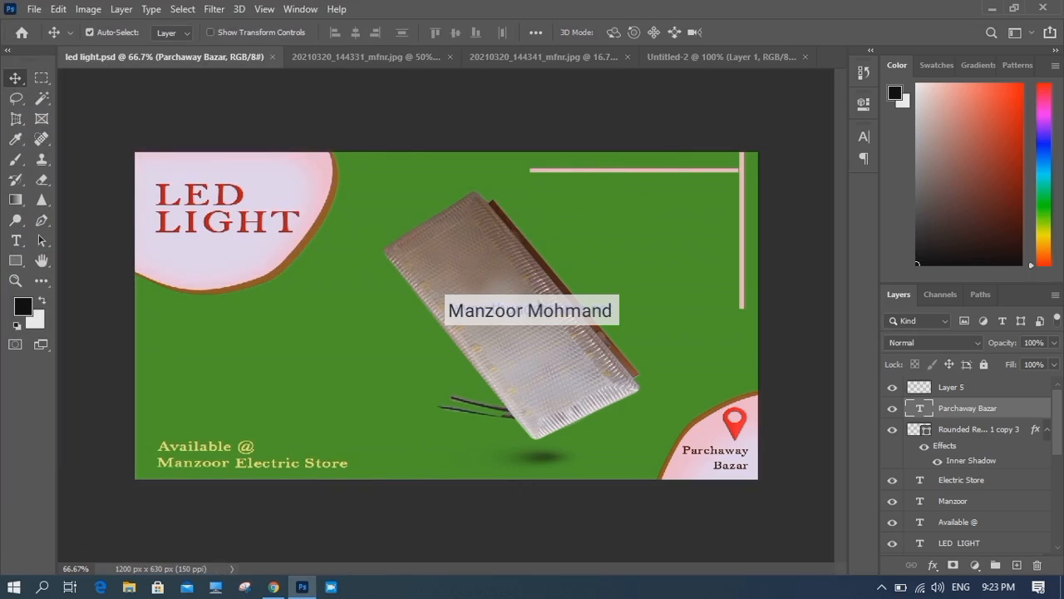